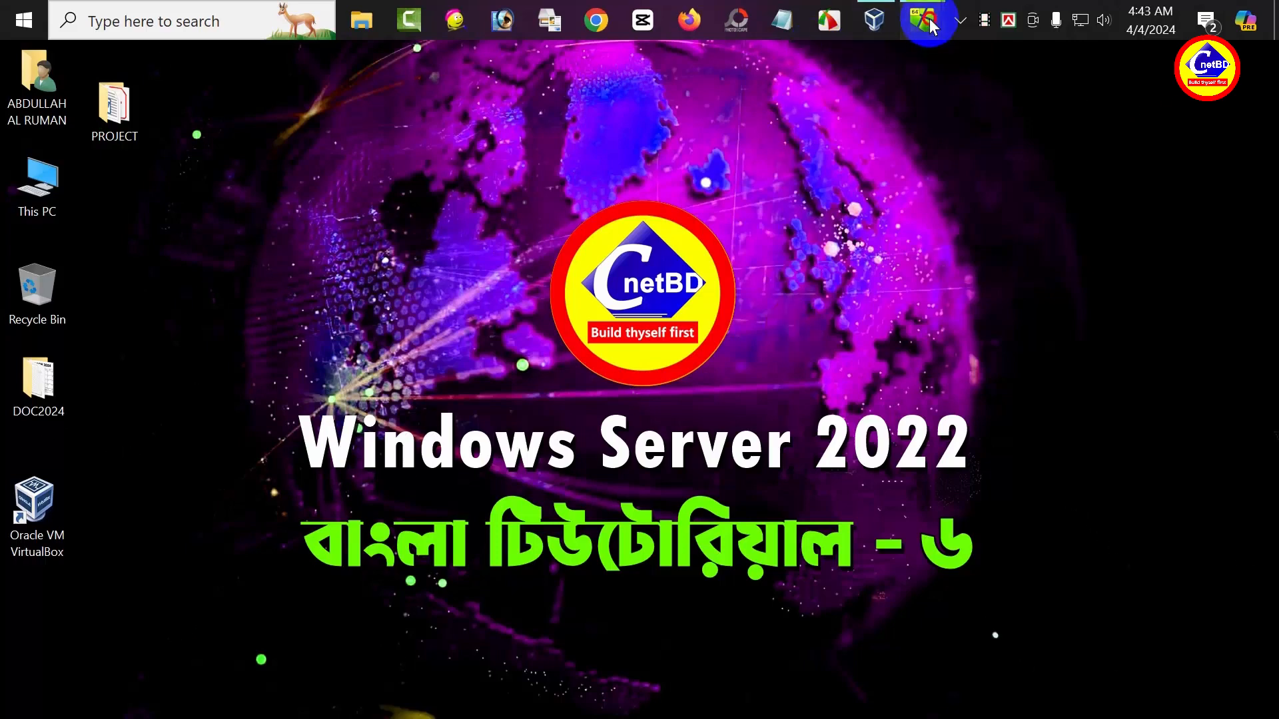
Step: Bring the NYC-DC1 virtual machine window forward and widen it on both sides
mouse_move(922, 20)
click(833, 109)
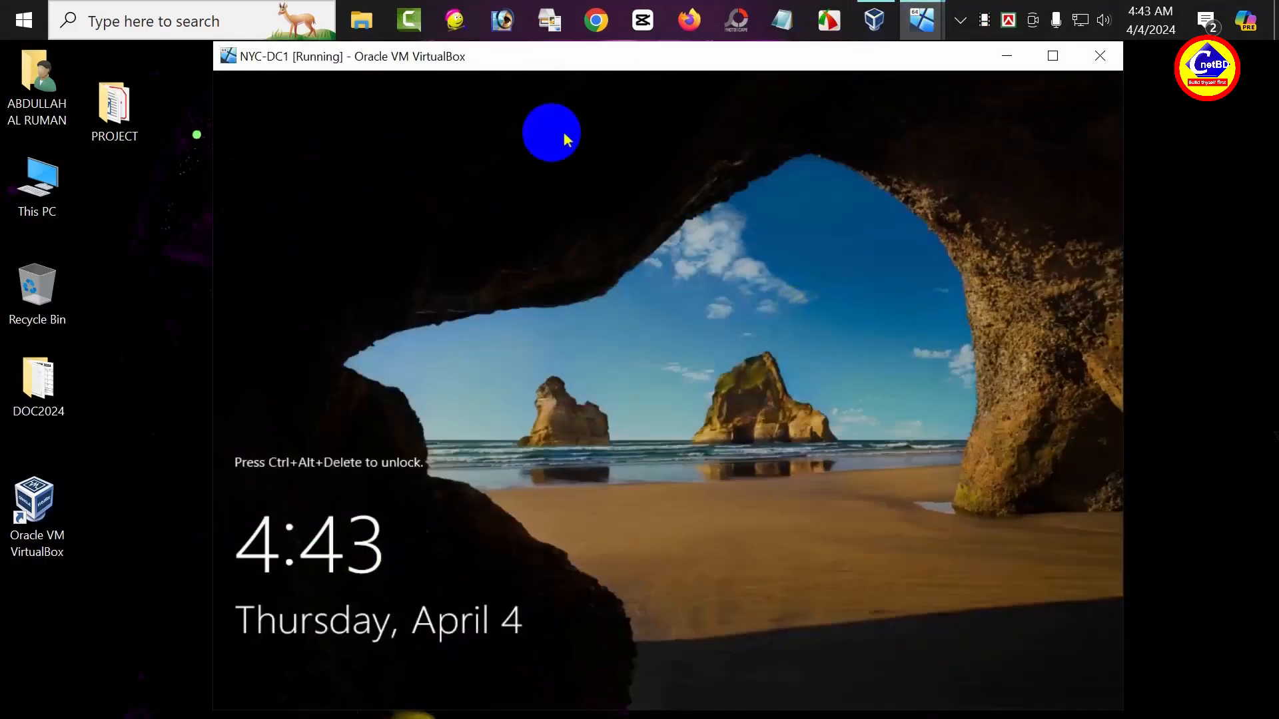
drag(213, 149, 82, 153)
drag(1121, 254, 1223, 251)
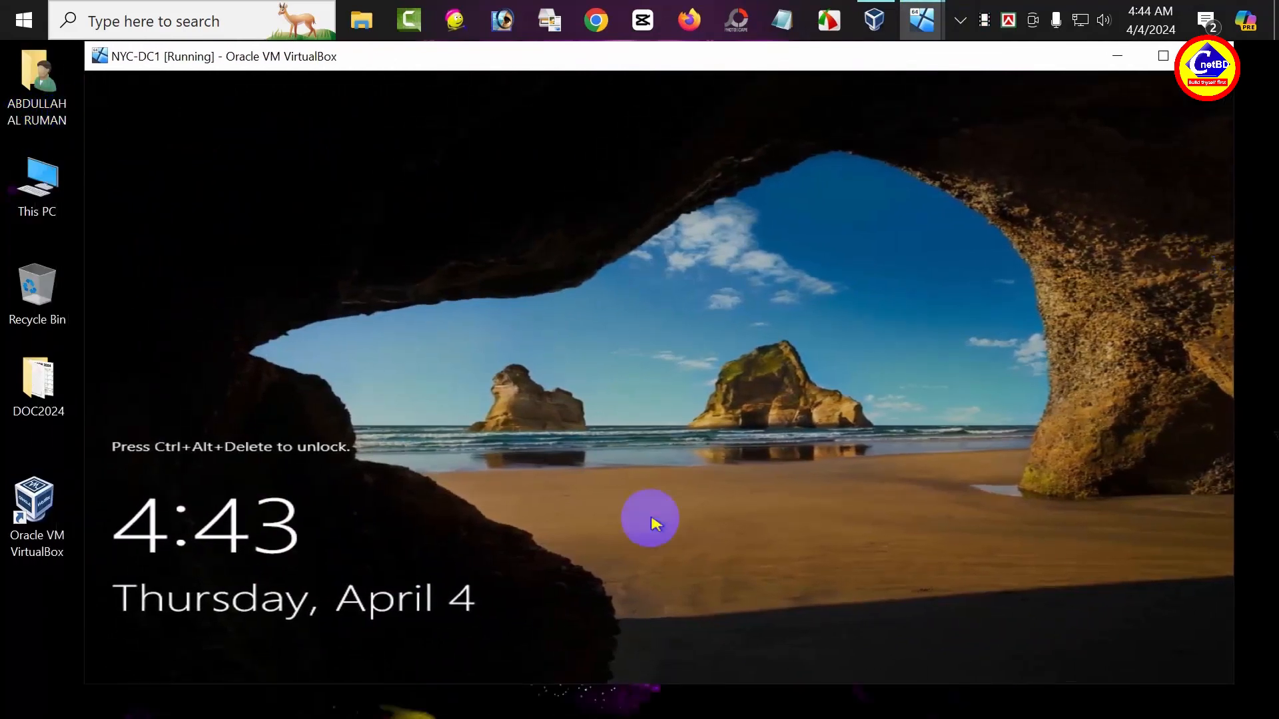
Step: Sign in to NYC-DC1 with Ctrl+Alt+Del and the administrator password
key(ctrl+Delete)
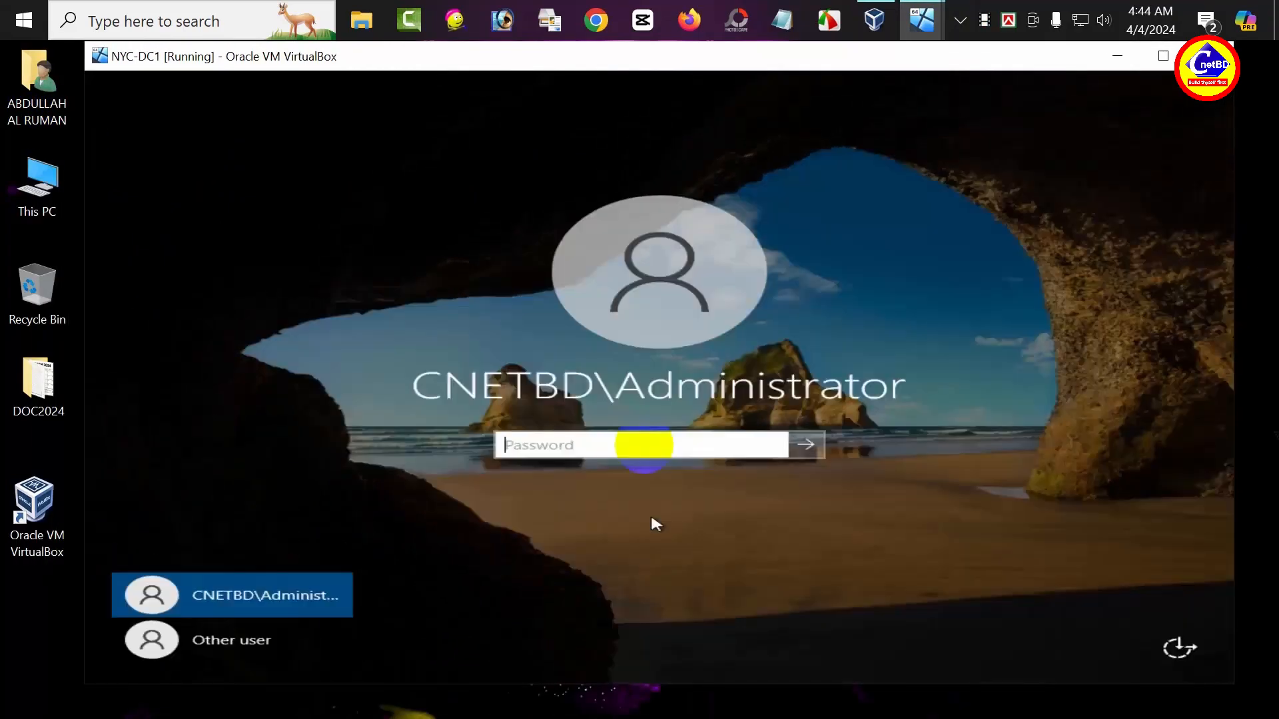
text(Pa$$)
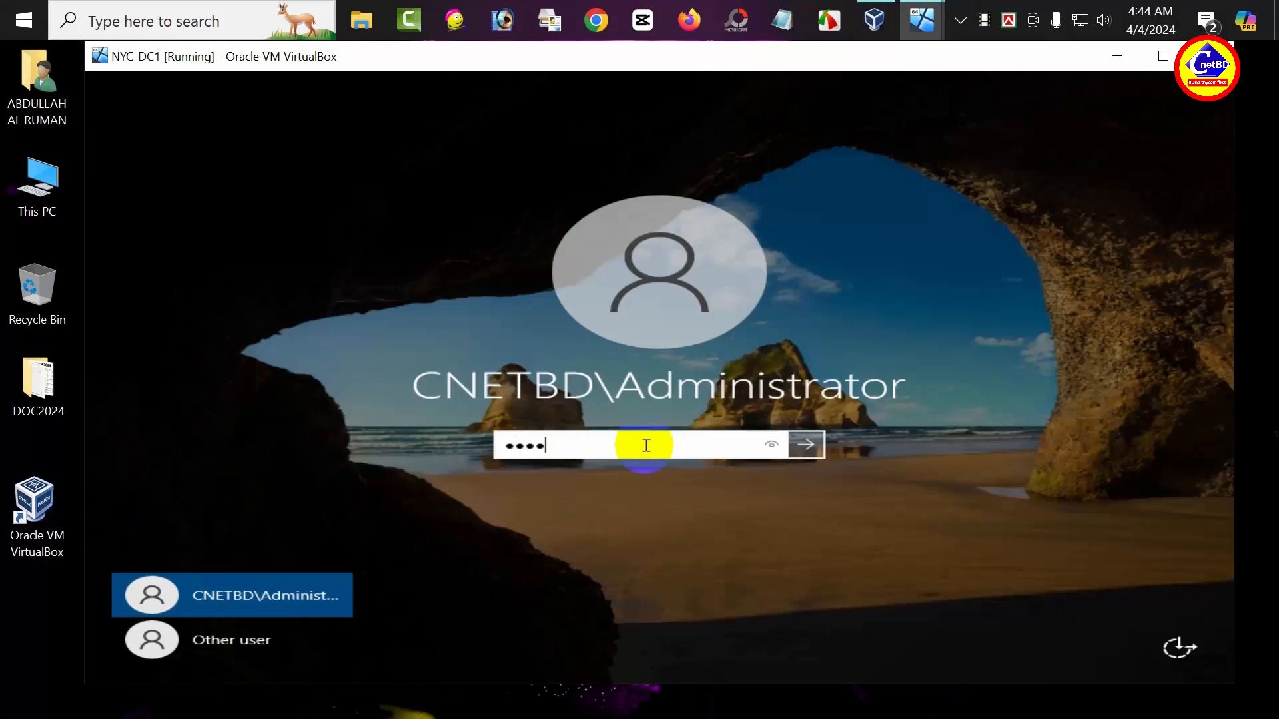
key(Return)
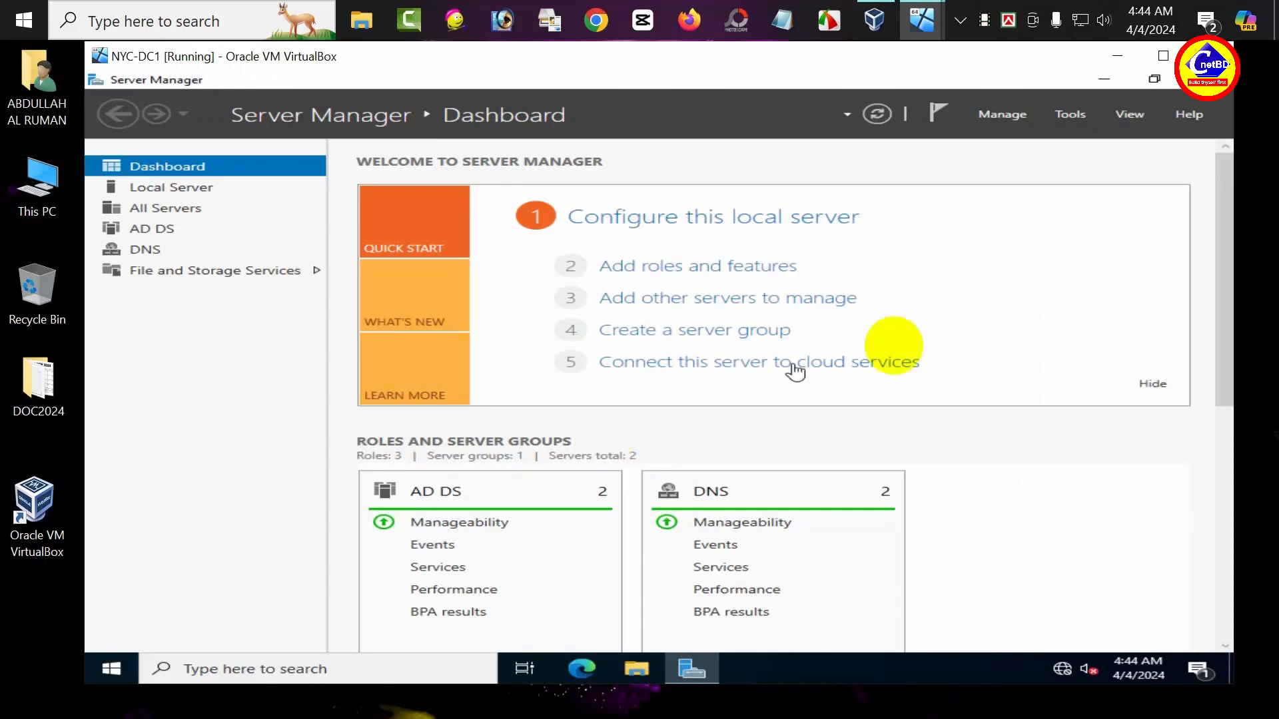
Step: Launch Active Directory Administrative Center from Server Manager's Tools menu and maximize it
click(1069, 116)
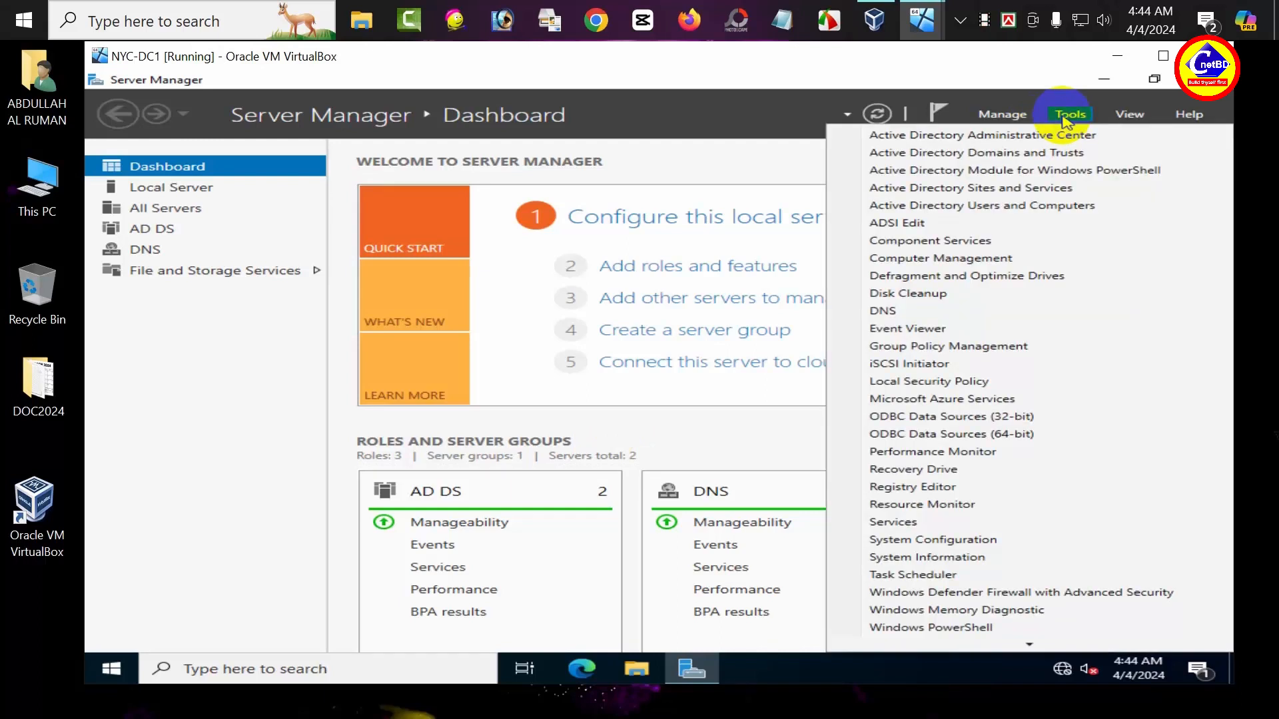
click(984, 137)
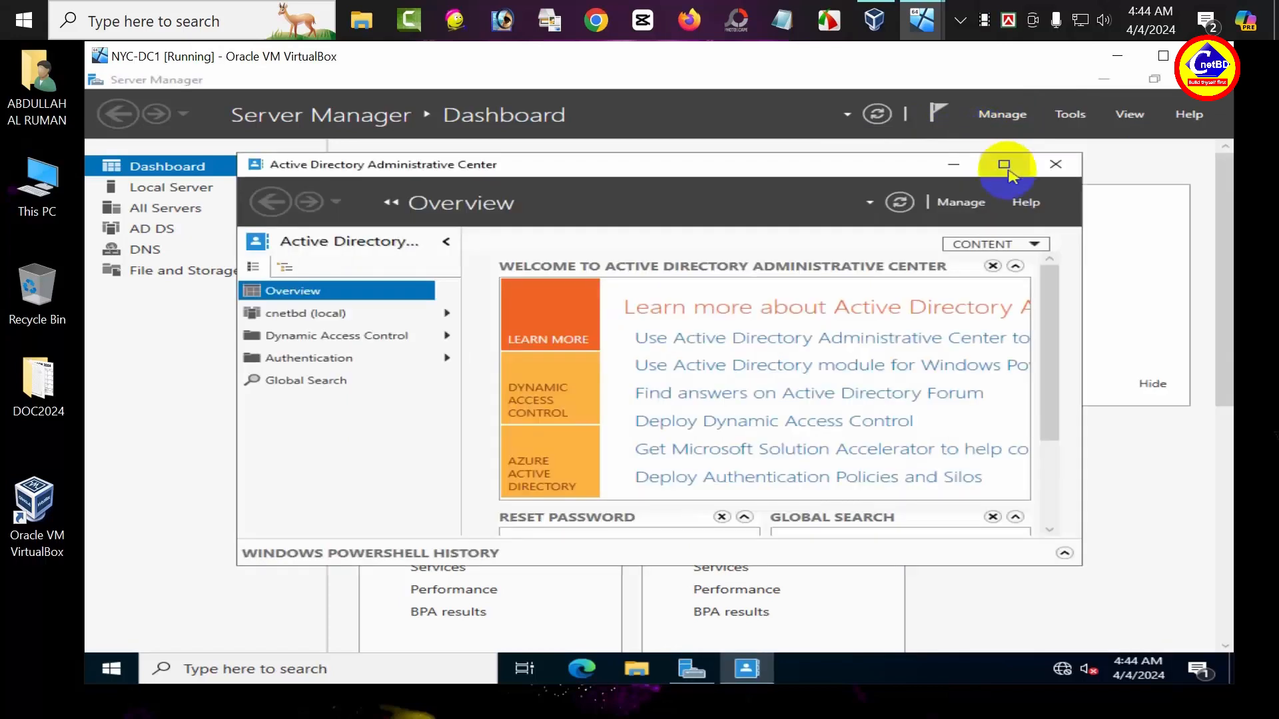
click(1004, 165)
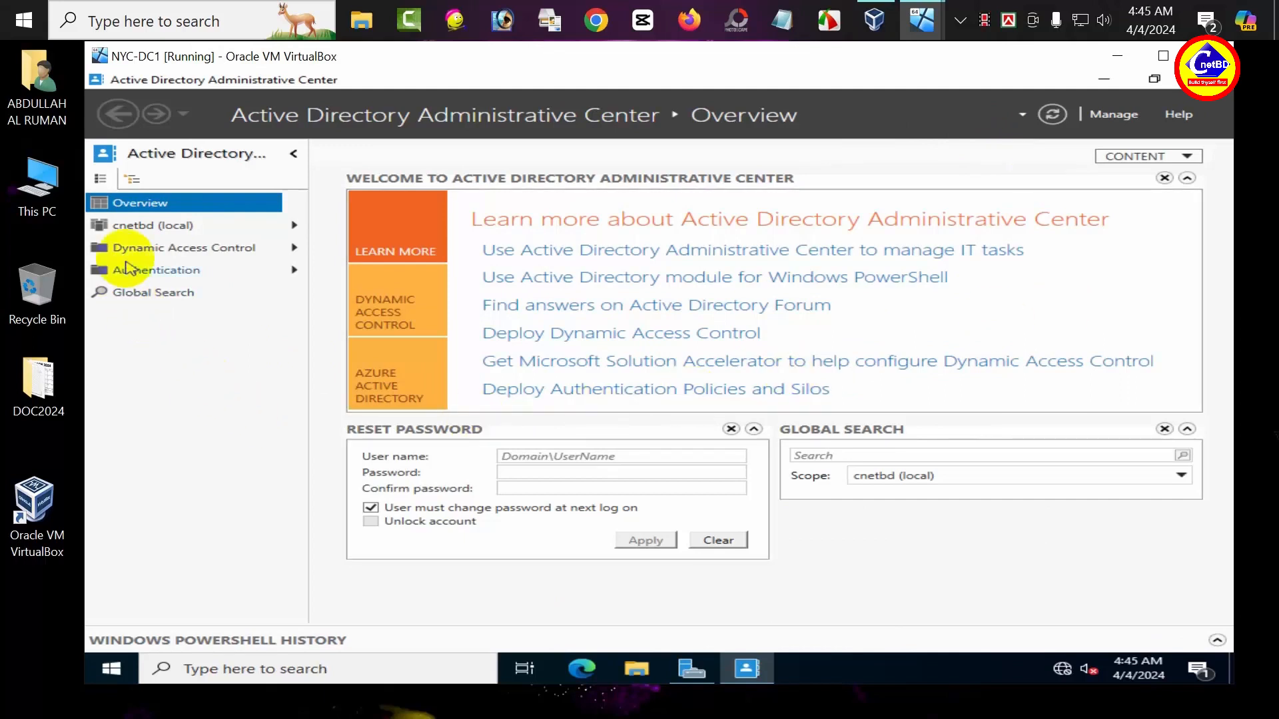
Step: Enable the AD Recycle Bin on cnetbd (local), accepting the confirmation and refresh notices
right_click(147, 227)
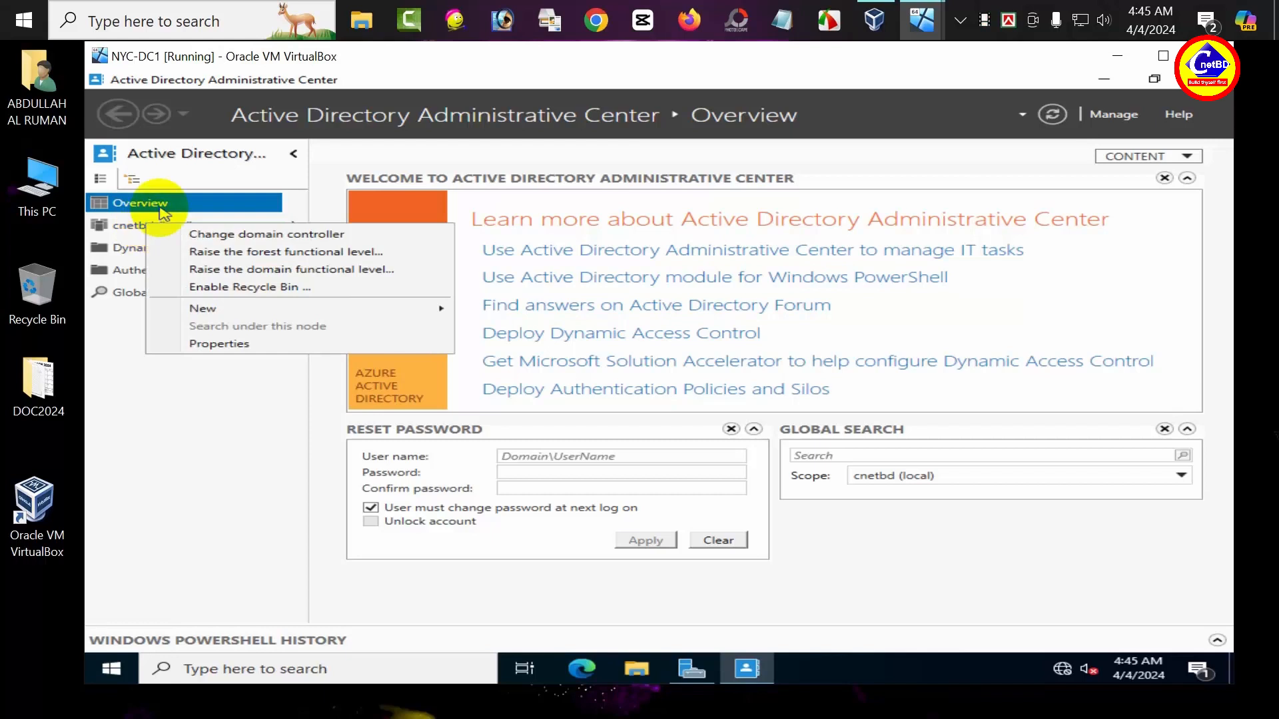
click(209, 289)
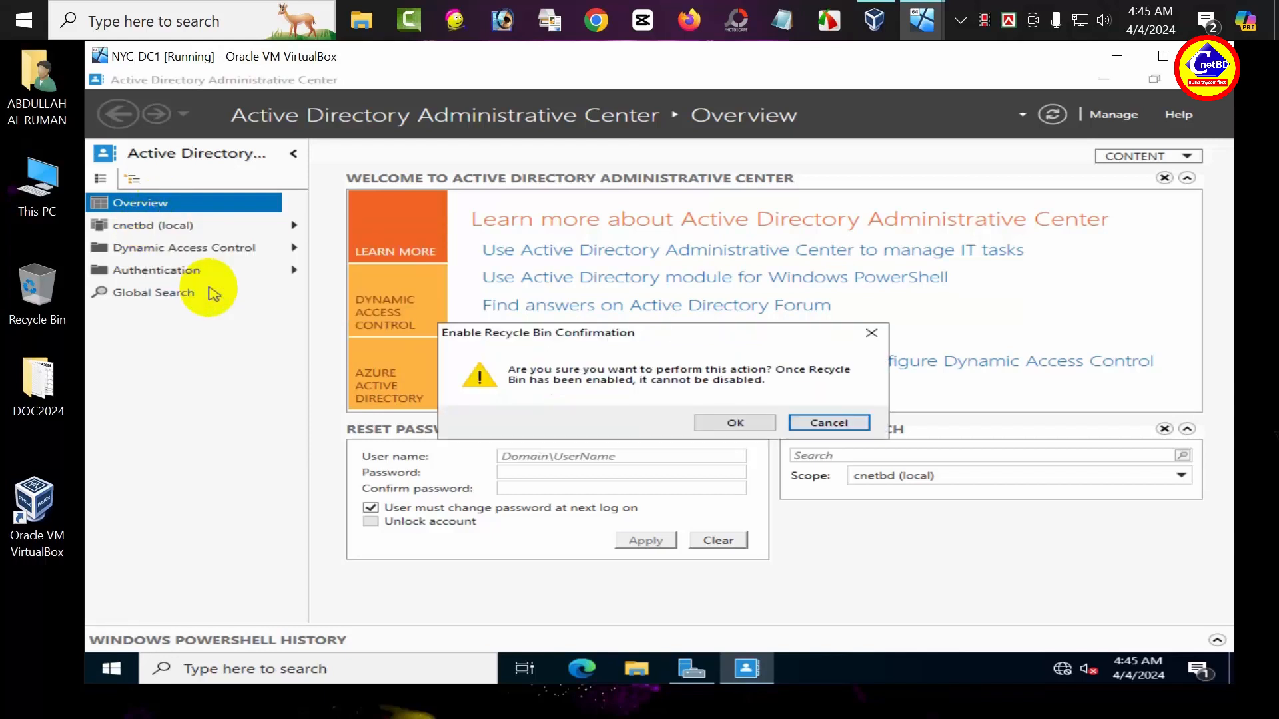
click(735, 423)
click(827, 445)
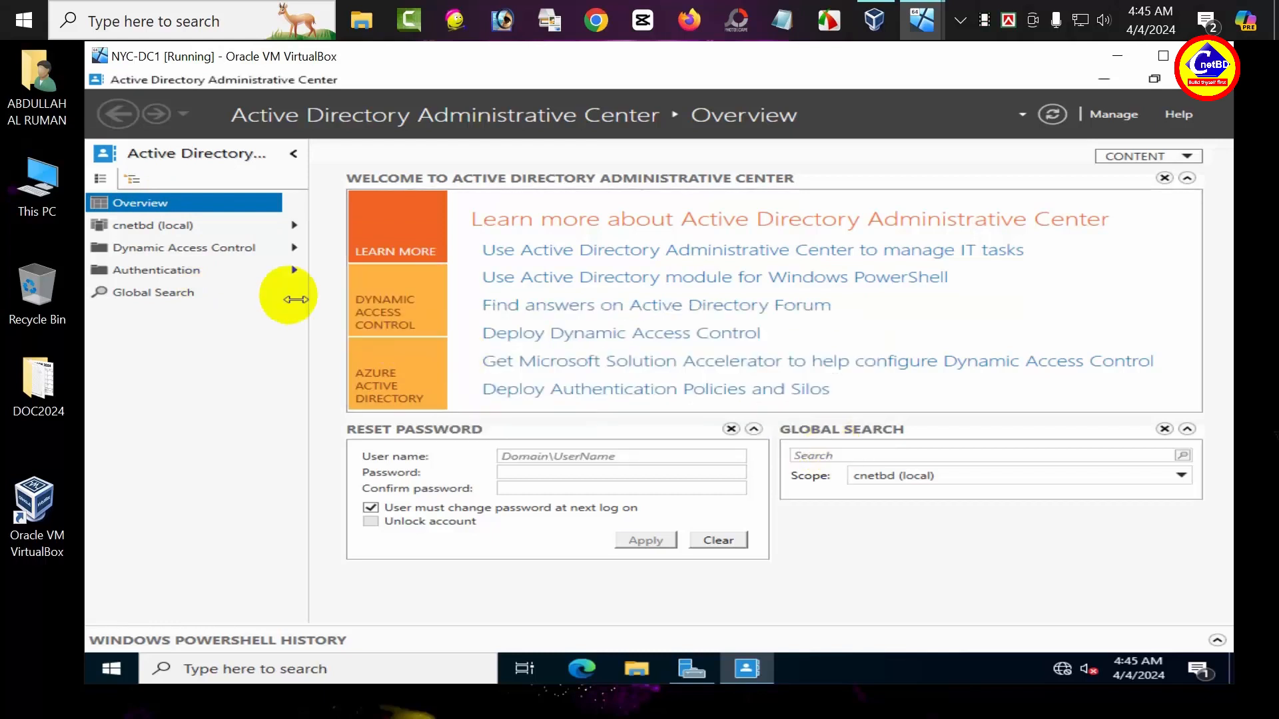
right_click(191, 230)
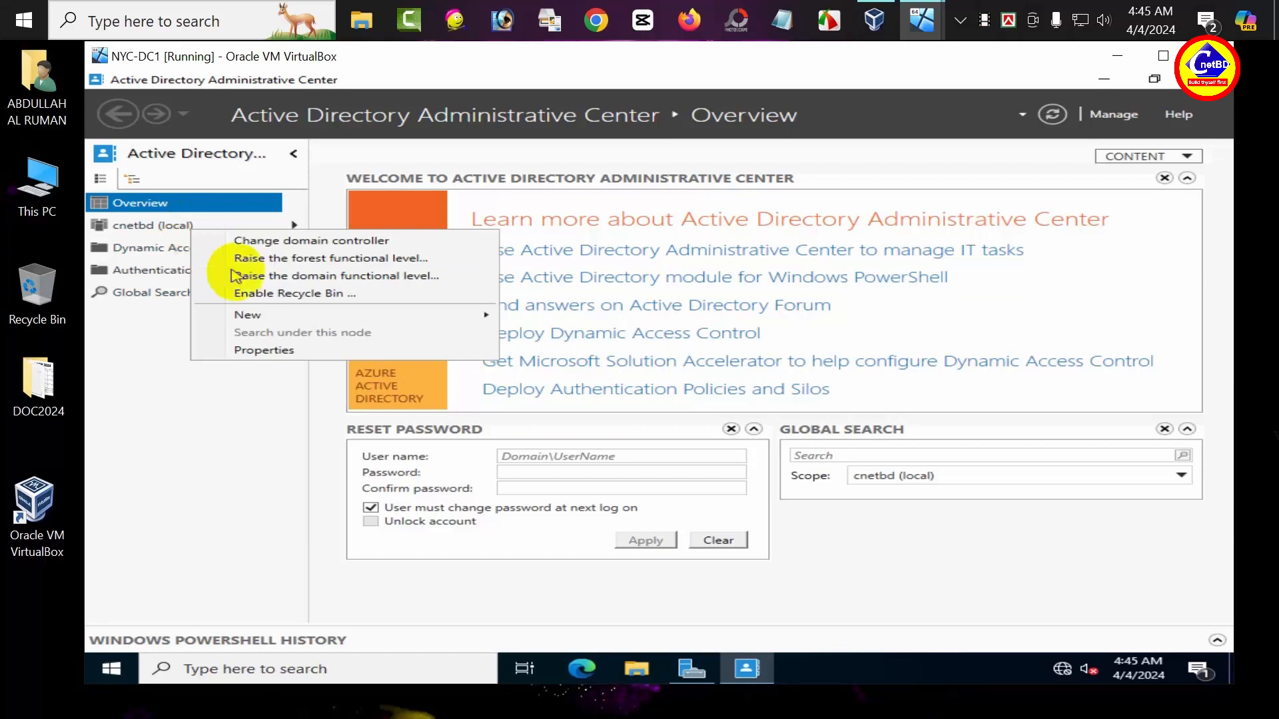
click(176, 235)
click(177, 229)
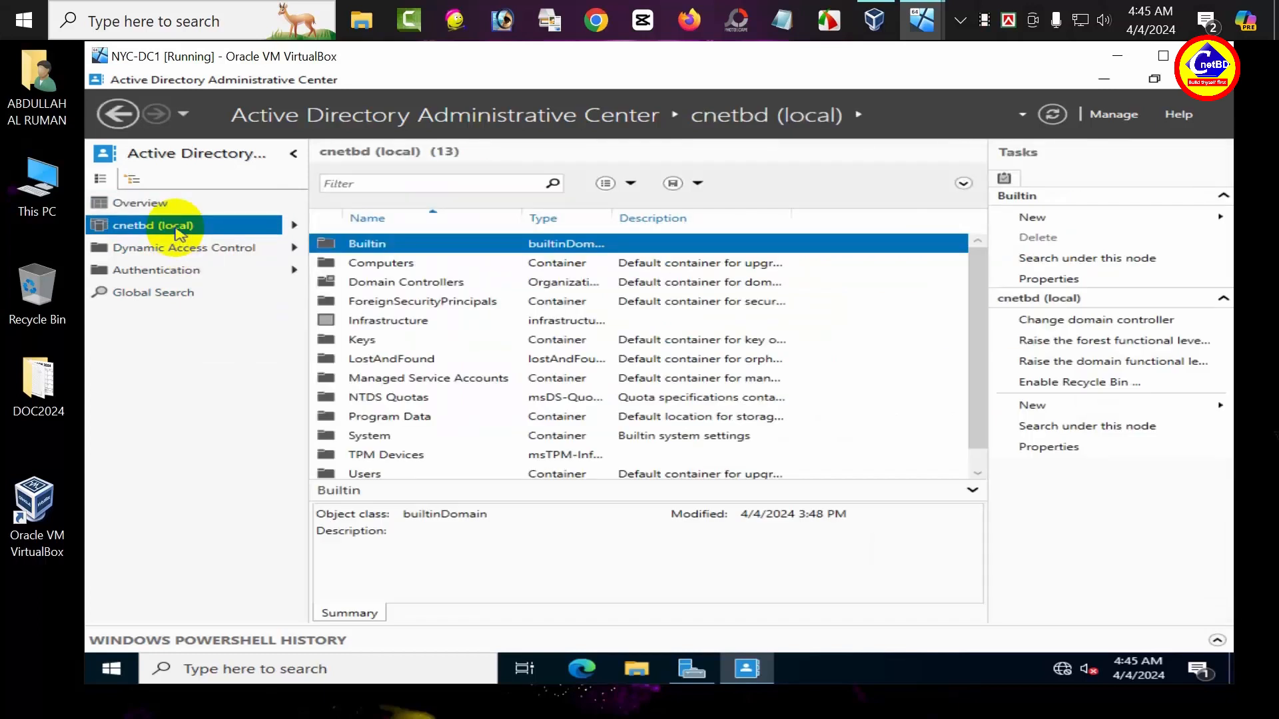
Step: Repeat Enable Recycle Bin on cnetbd (local) and refresh until Deleted Objects appears
right_click(177, 227)
click(279, 305)
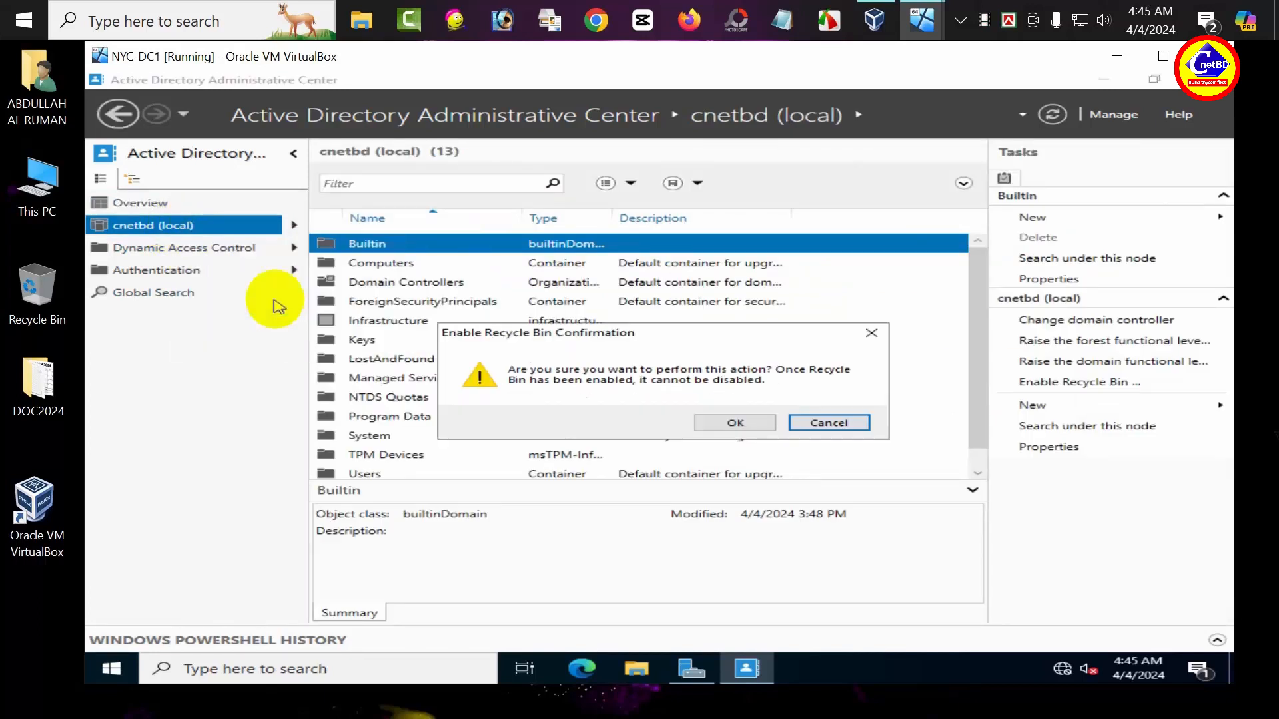
click(727, 422)
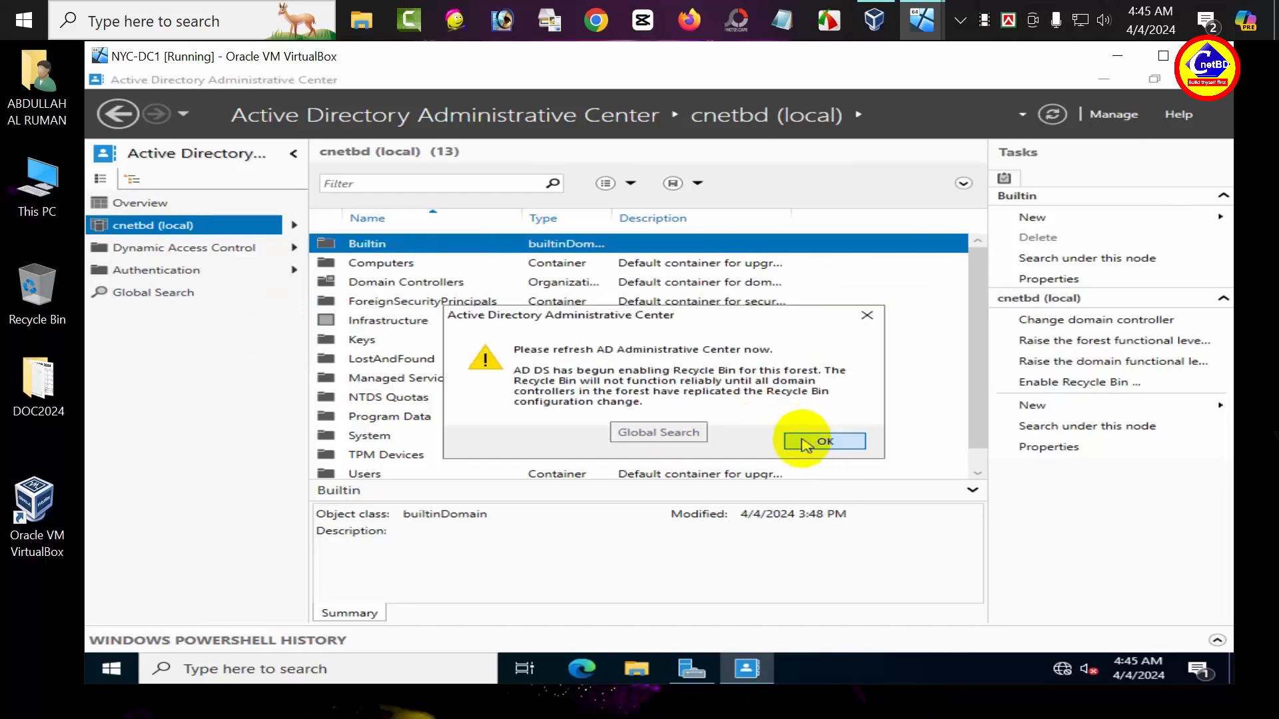
click(809, 440)
click(1054, 114)
click(1058, 114)
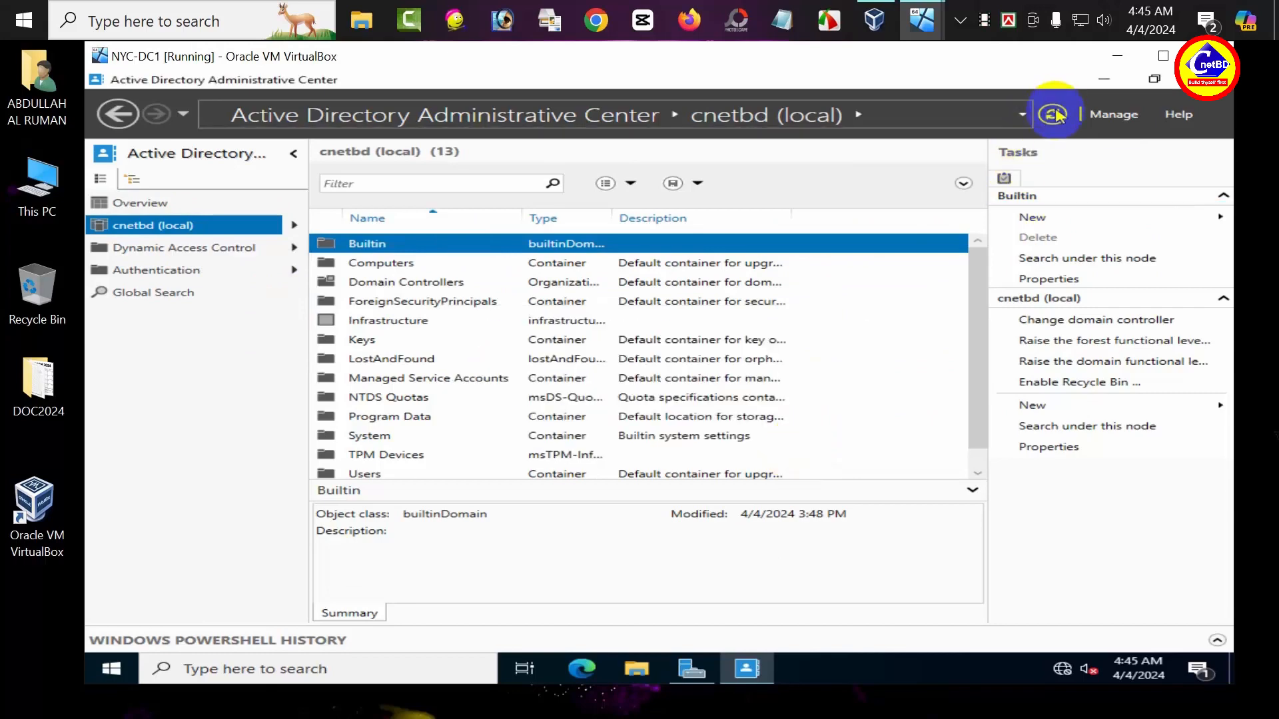
click(1054, 115)
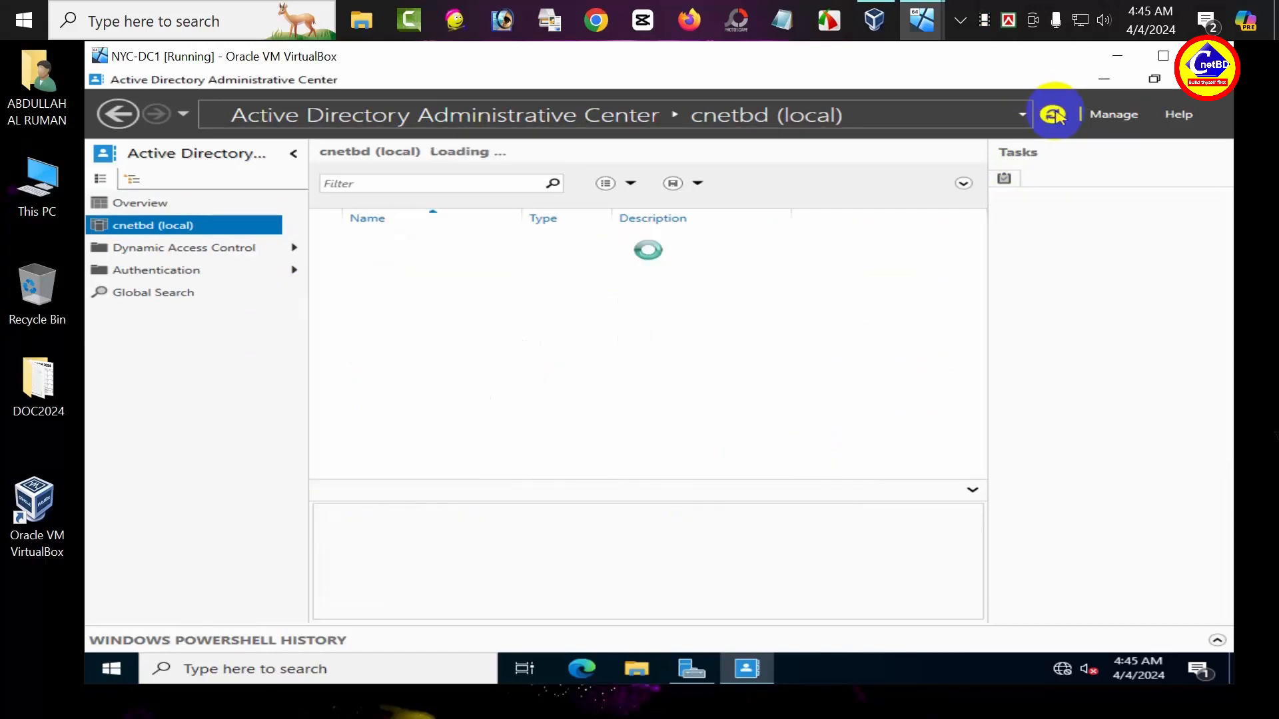
right_click(168, 227)
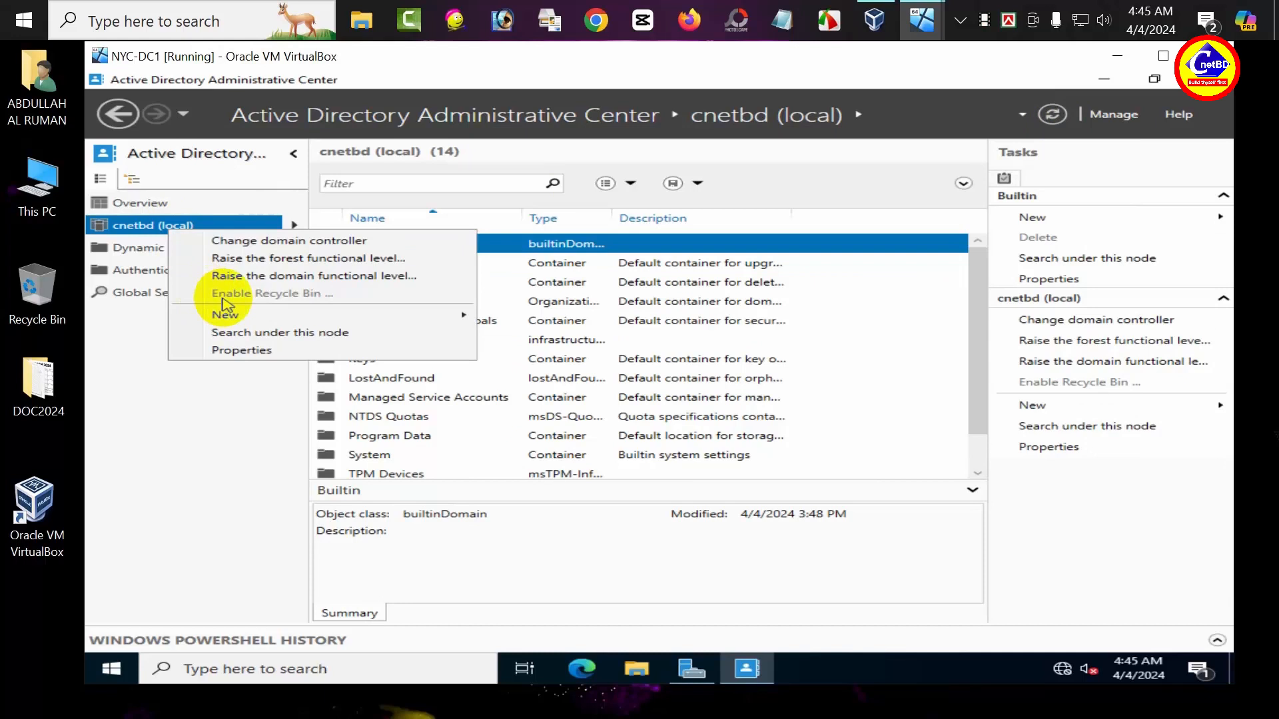
Step: Start a new user in cnetbd (local), entering first name, last name, logon name and password
click(150, 350)
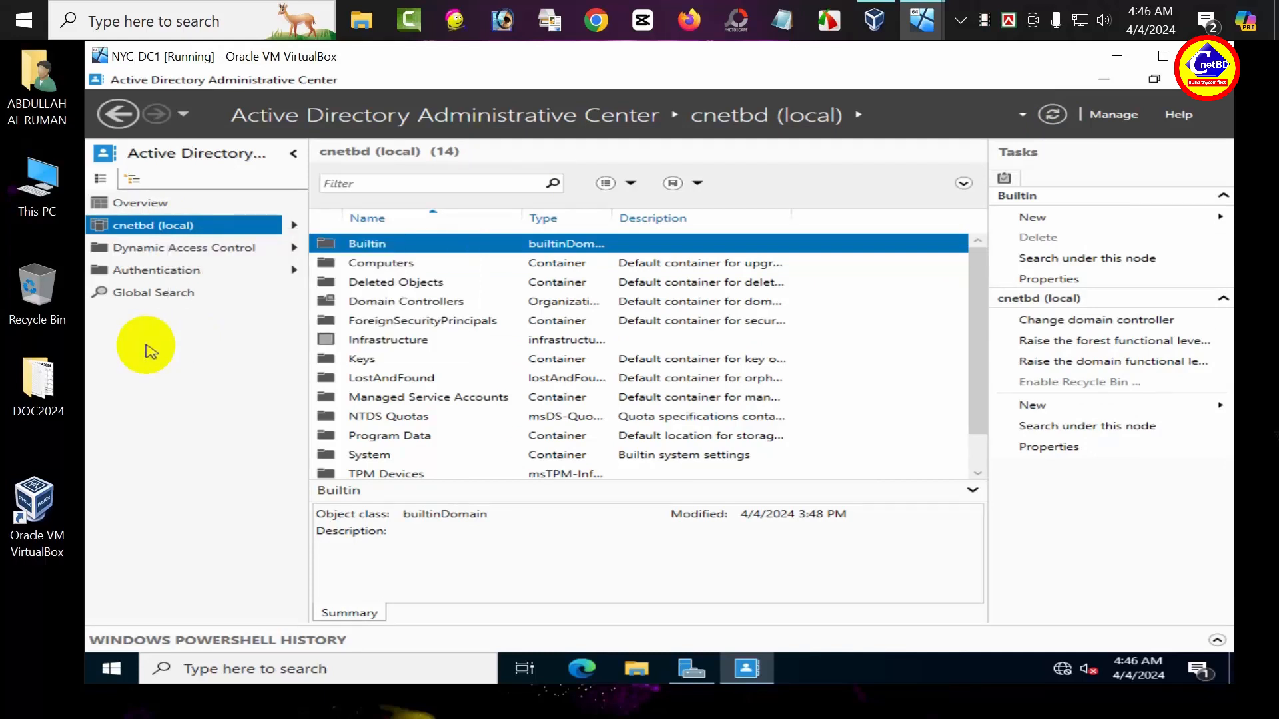
right_click(170, 235)
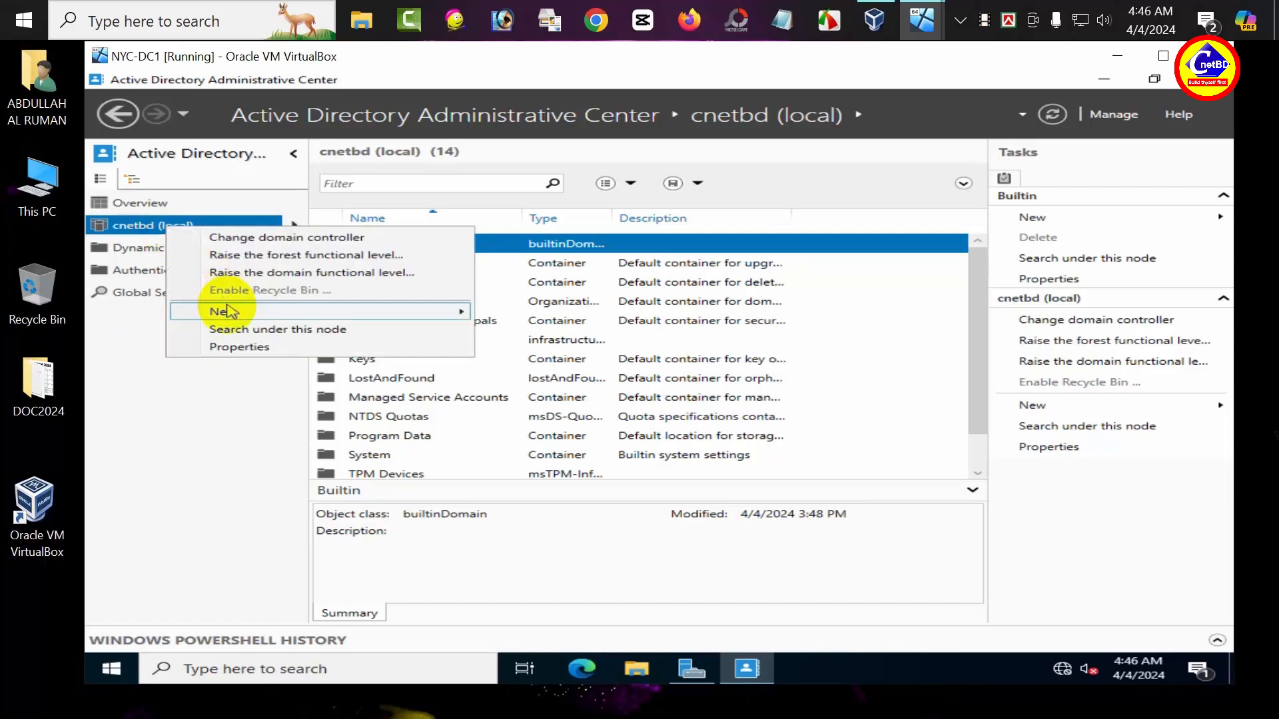
mouse_move(229, 311)
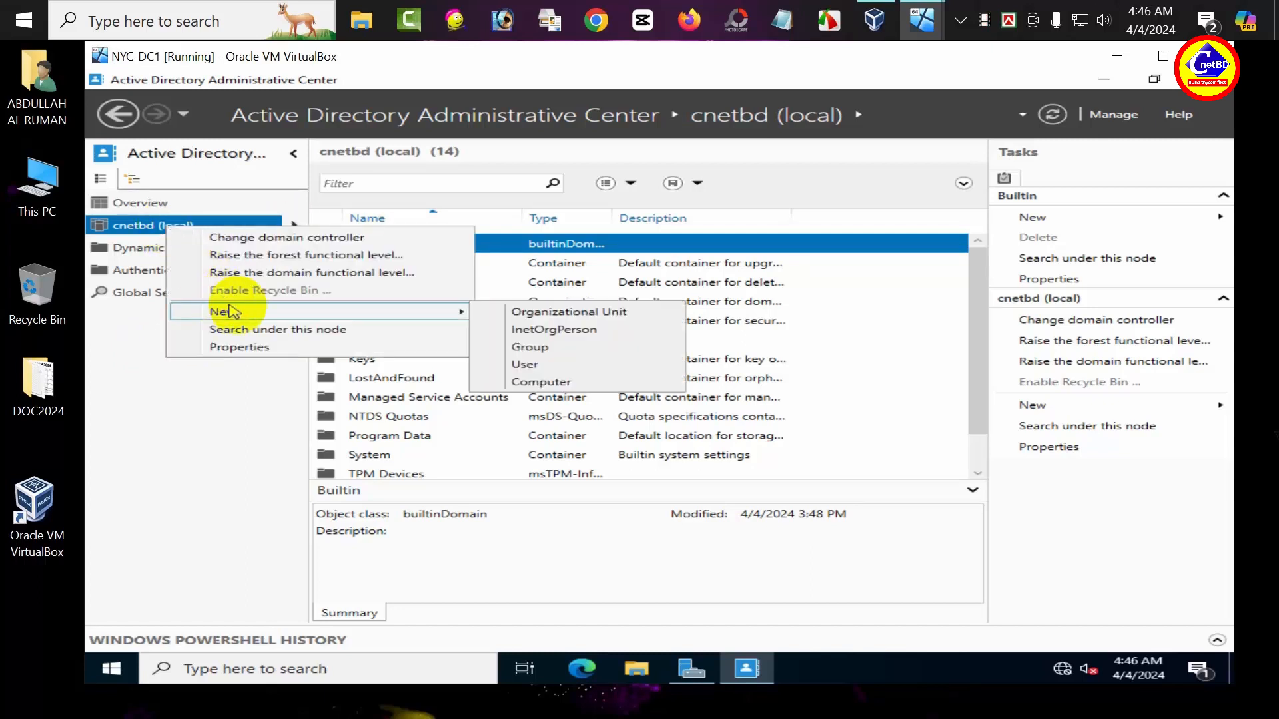
click(518, 365)
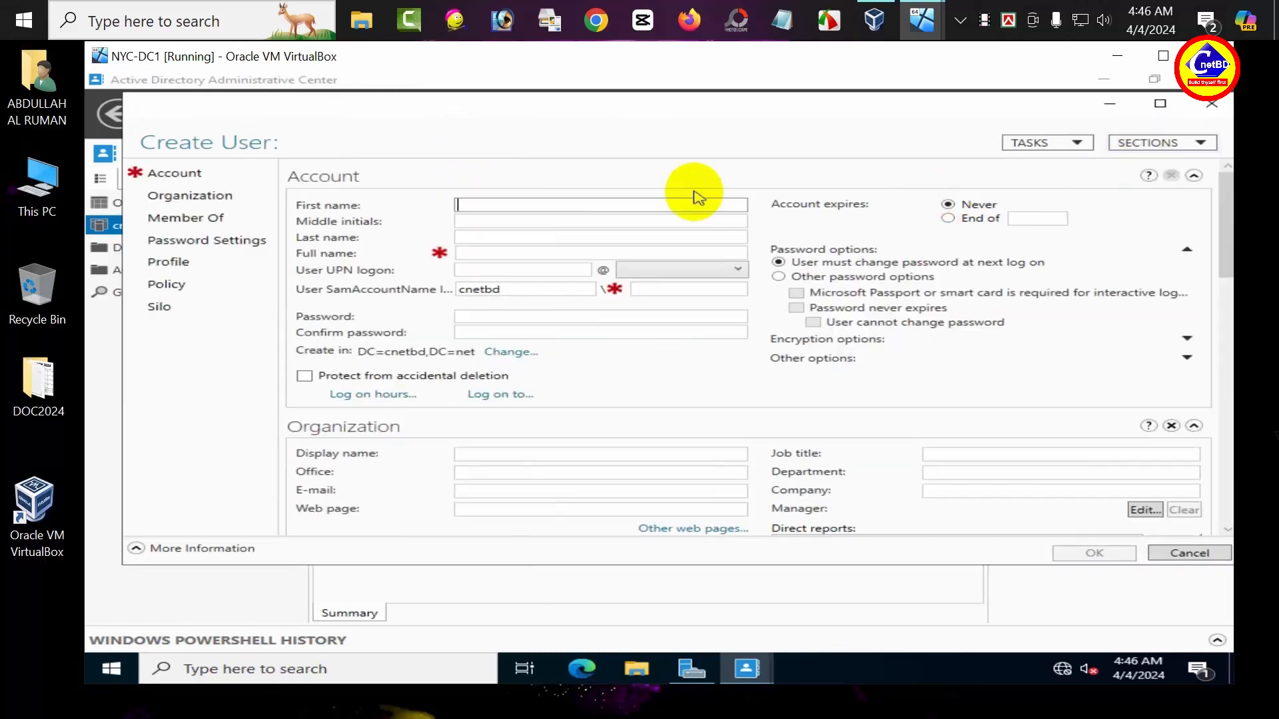
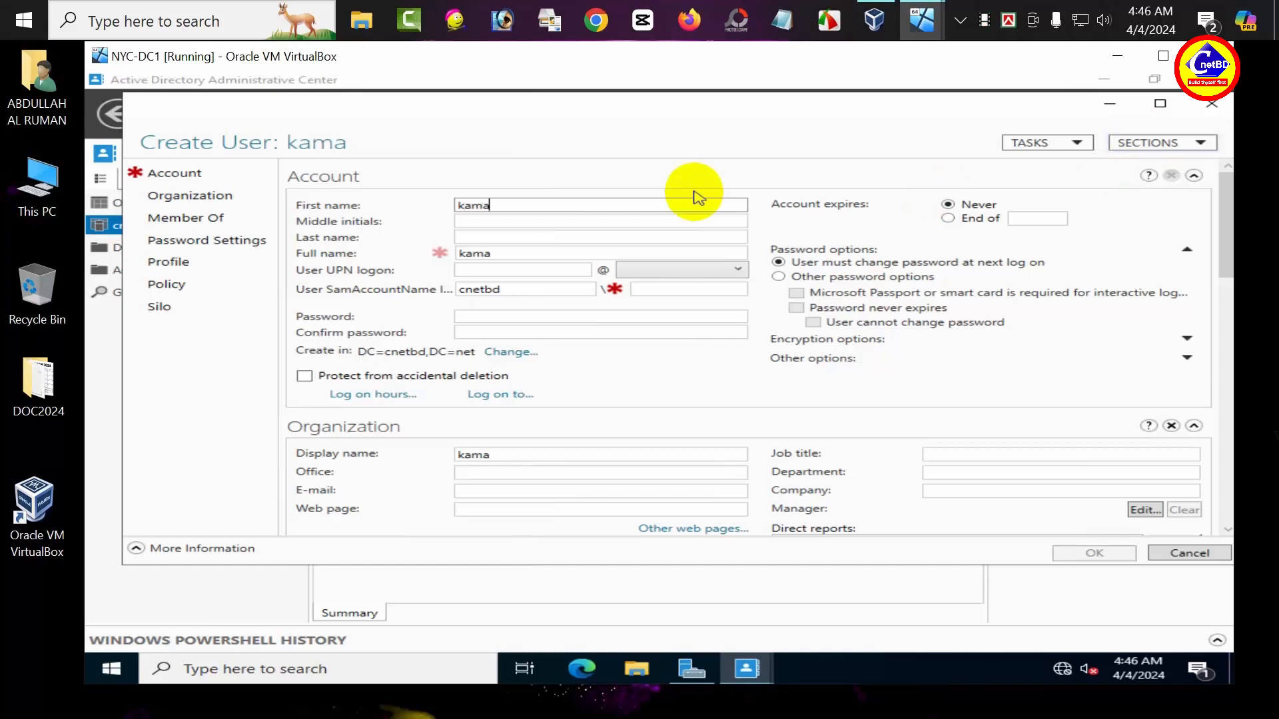
key(Tab)
key(Tab)
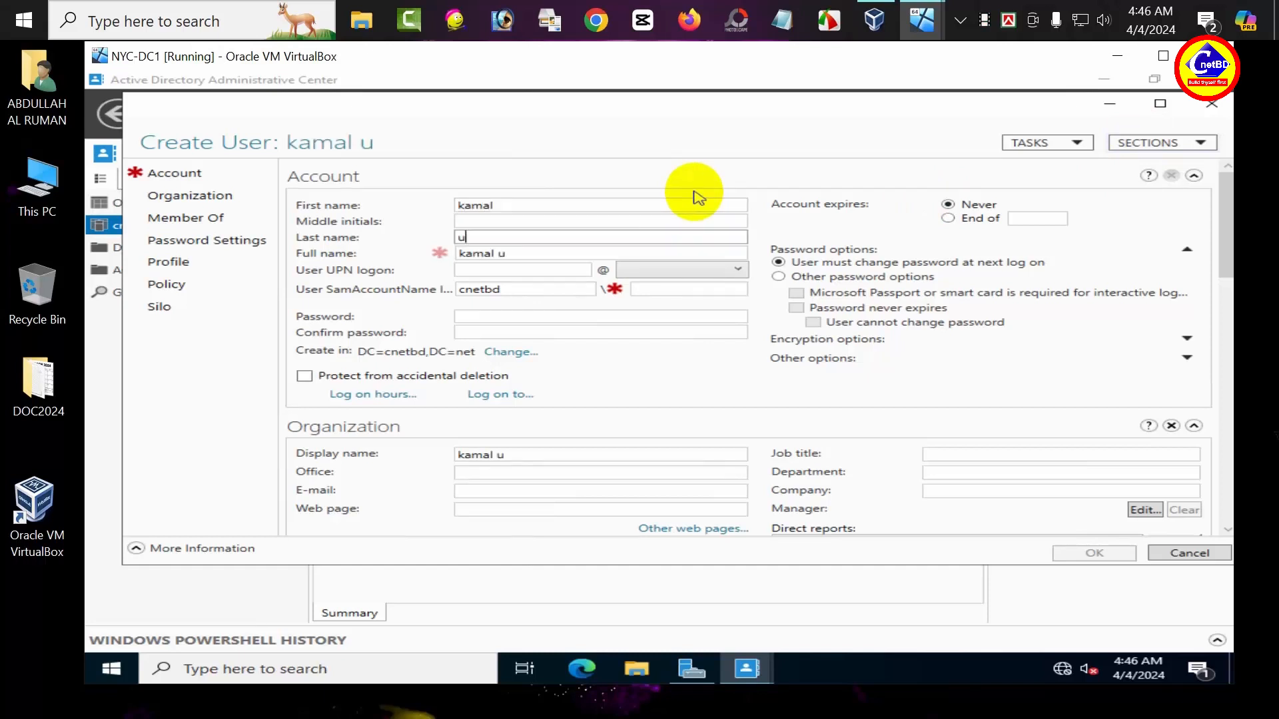
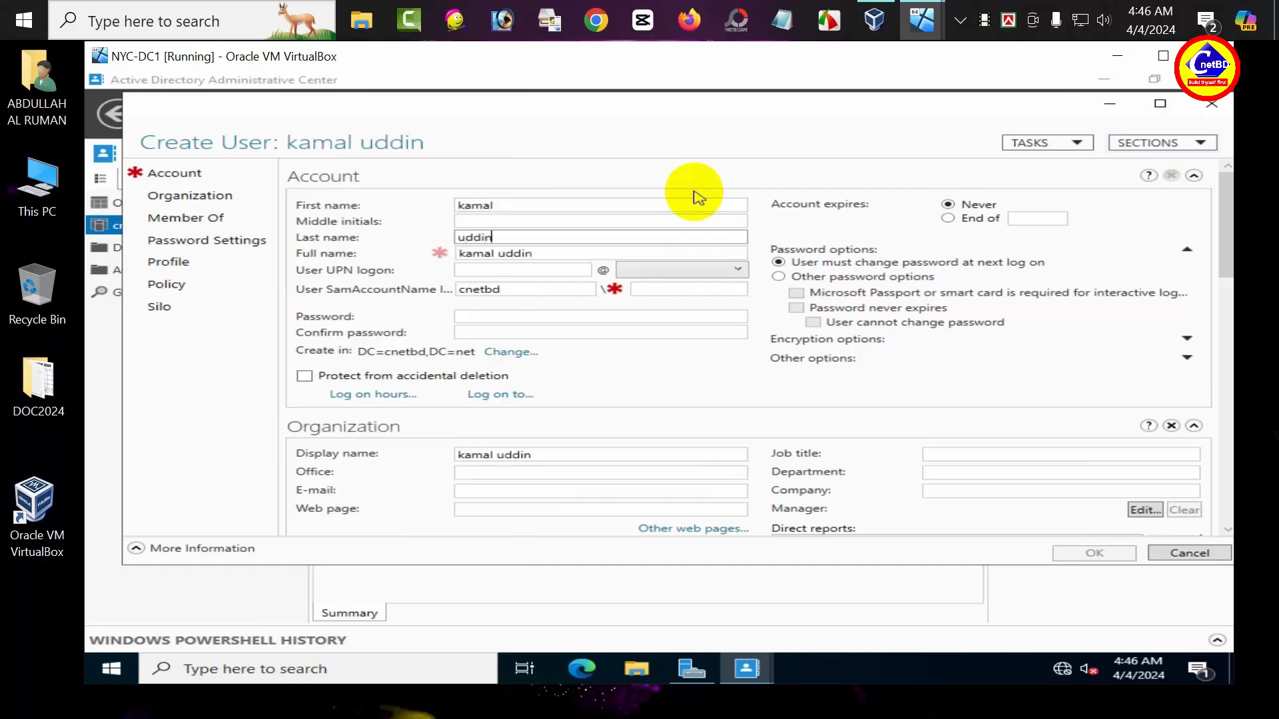
key(Tab)
key(Tab)
text(ka)
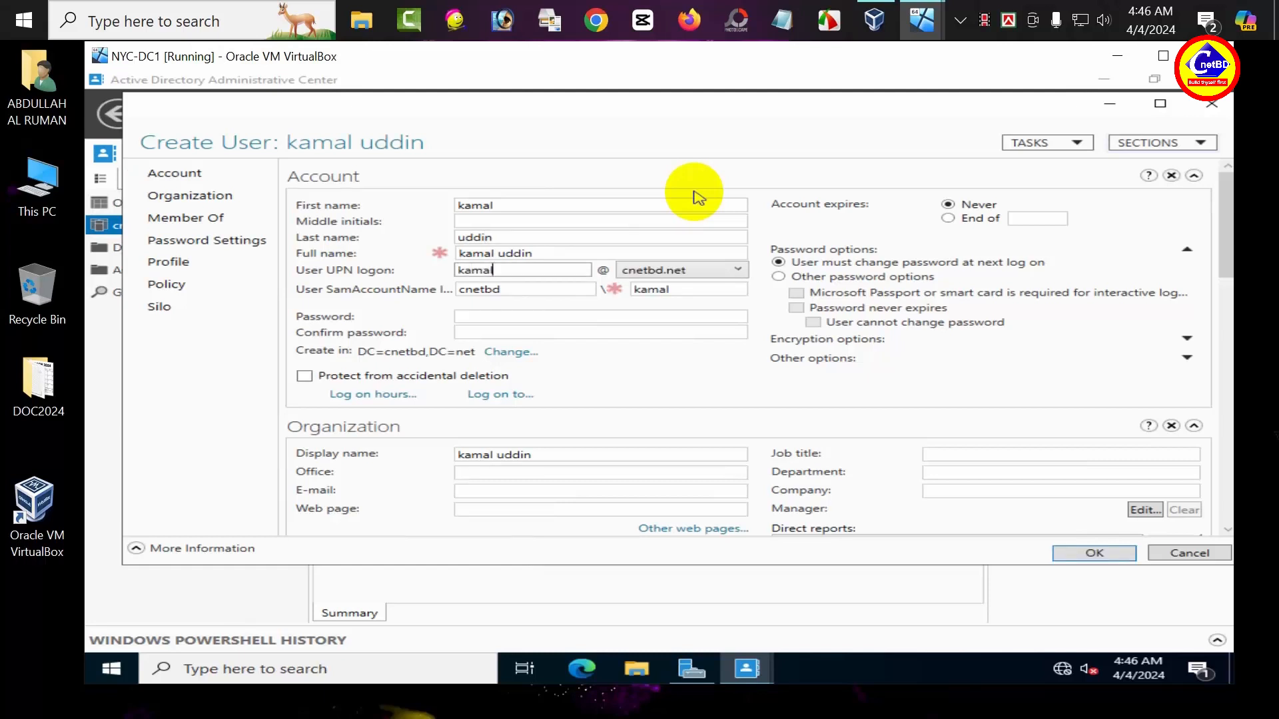
key(Tab)
key(Tab)
key(Tab)
key(Tab)
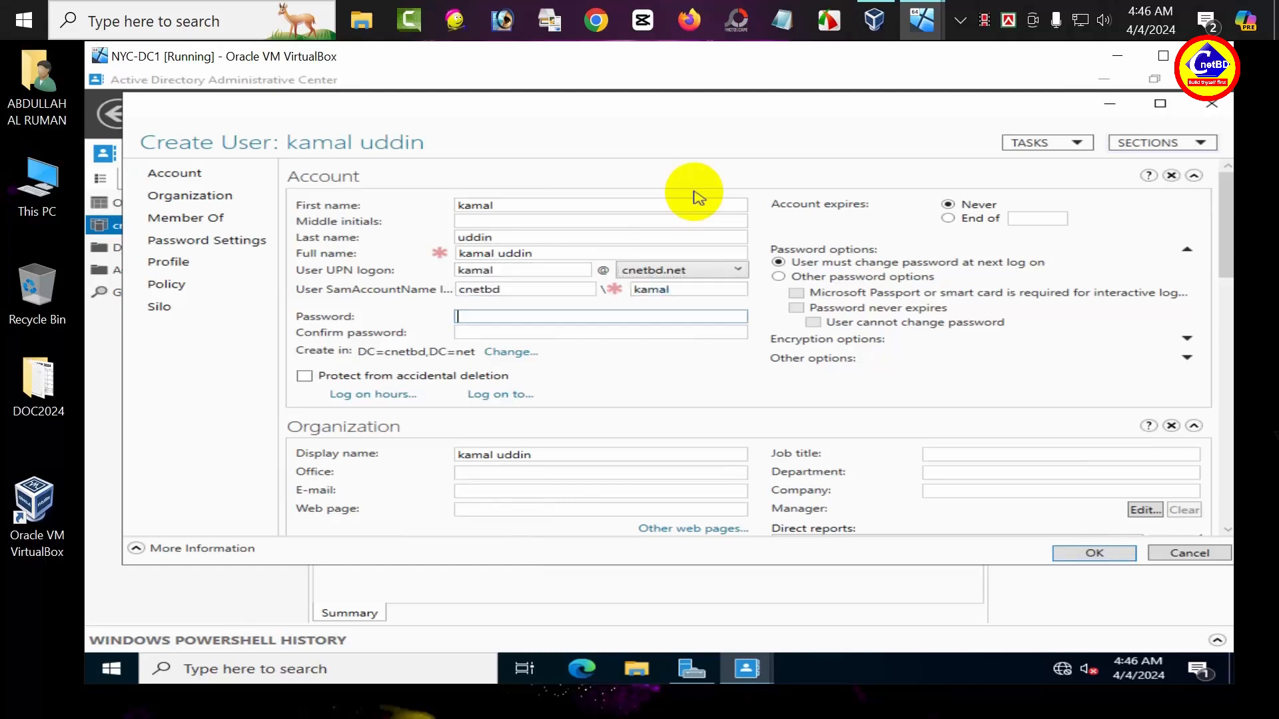
text(P)
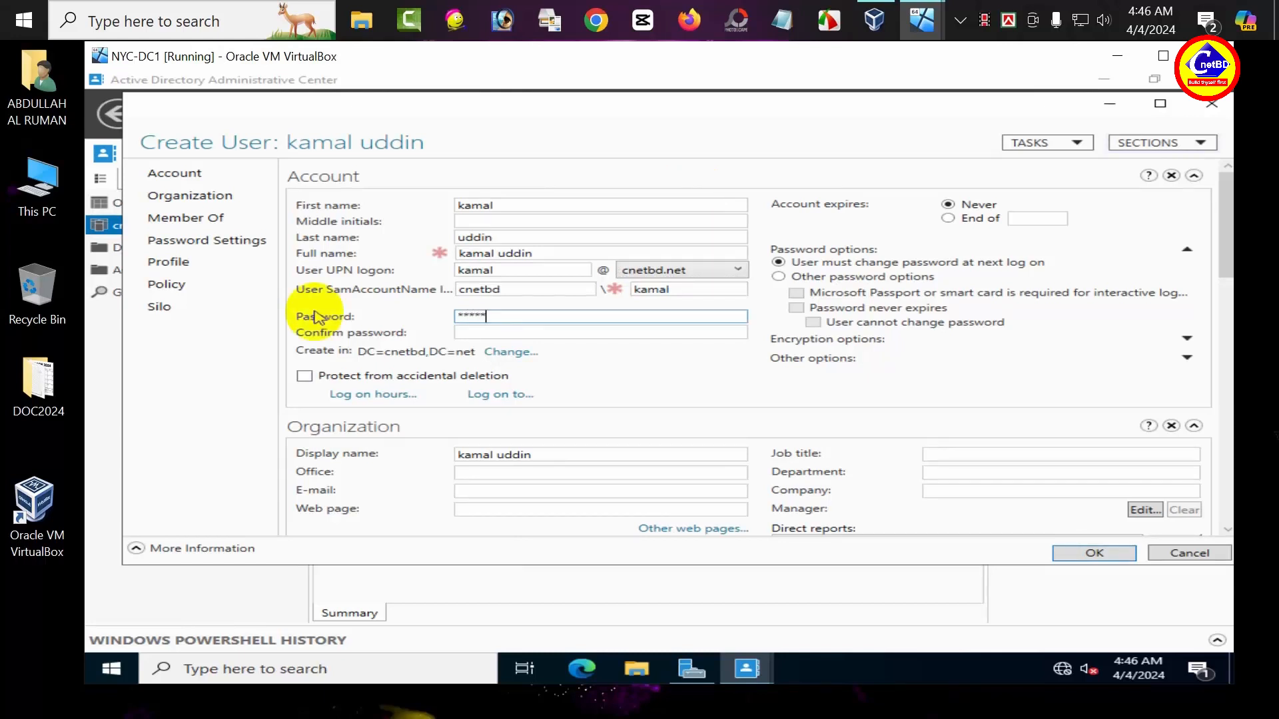
key(Tab)
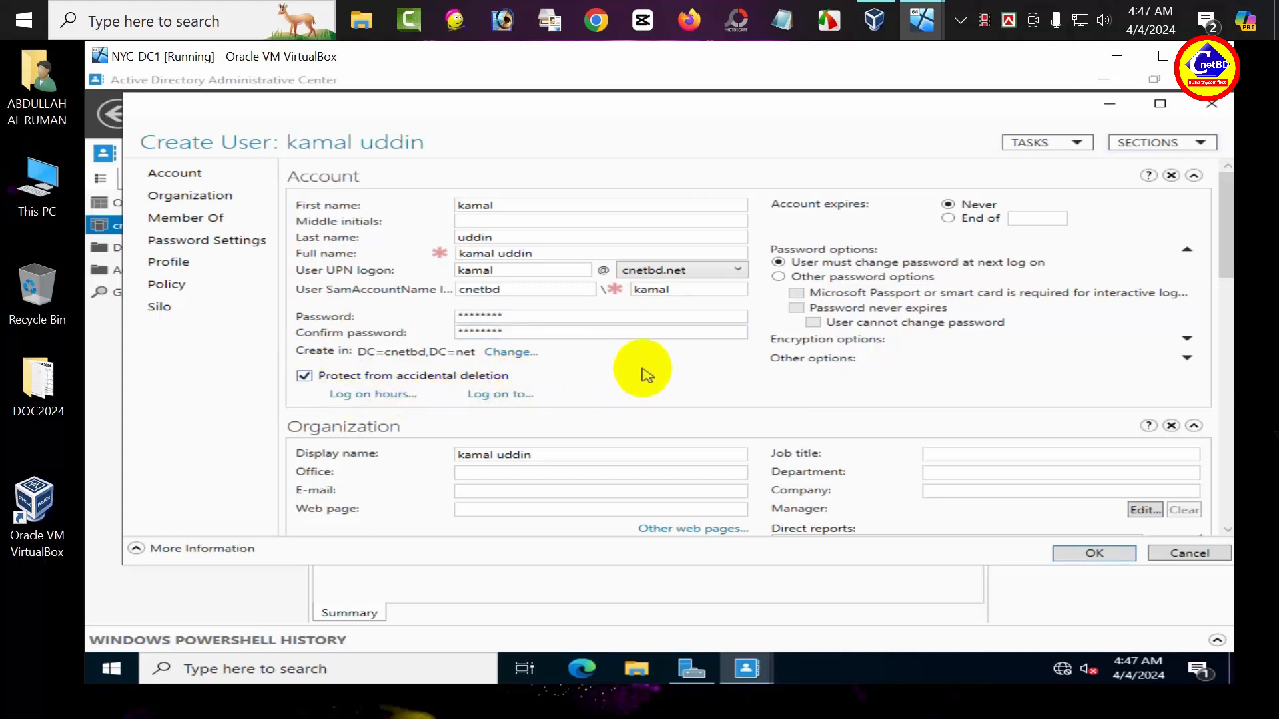
Step: Set the password to never expire and not be user-changeable, then create the account
click(781, 280)
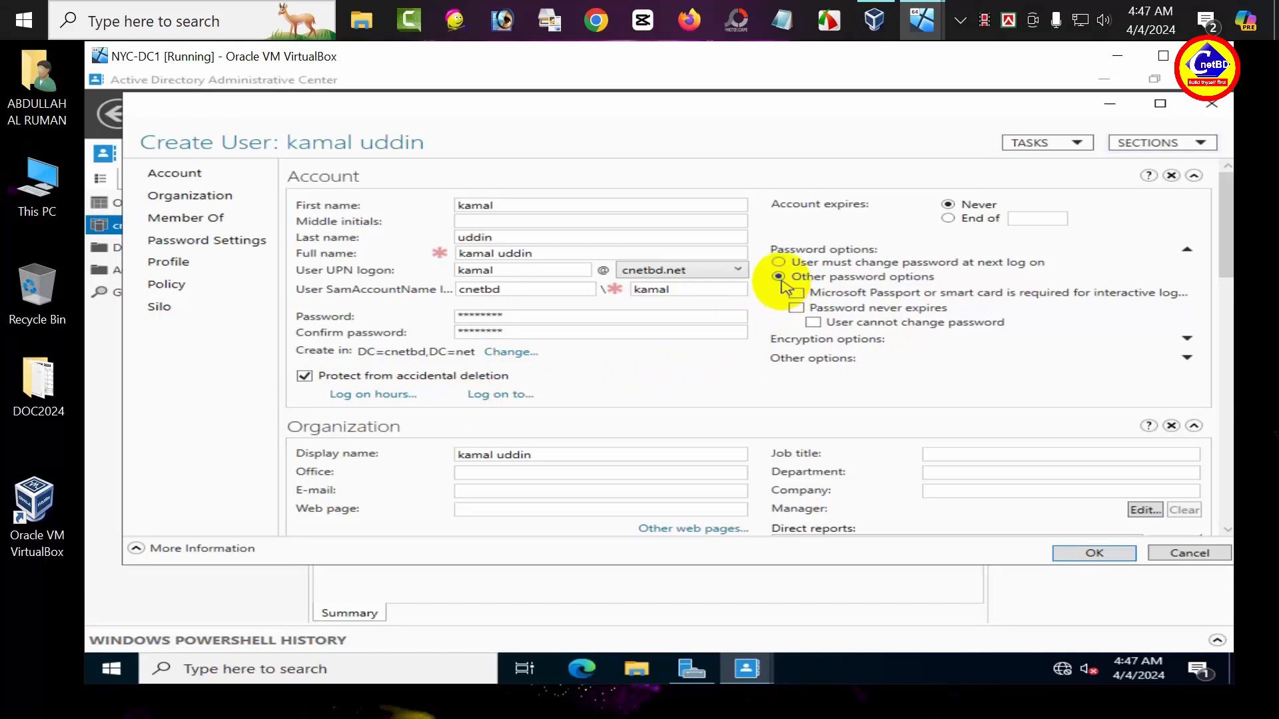
click(796, 308)
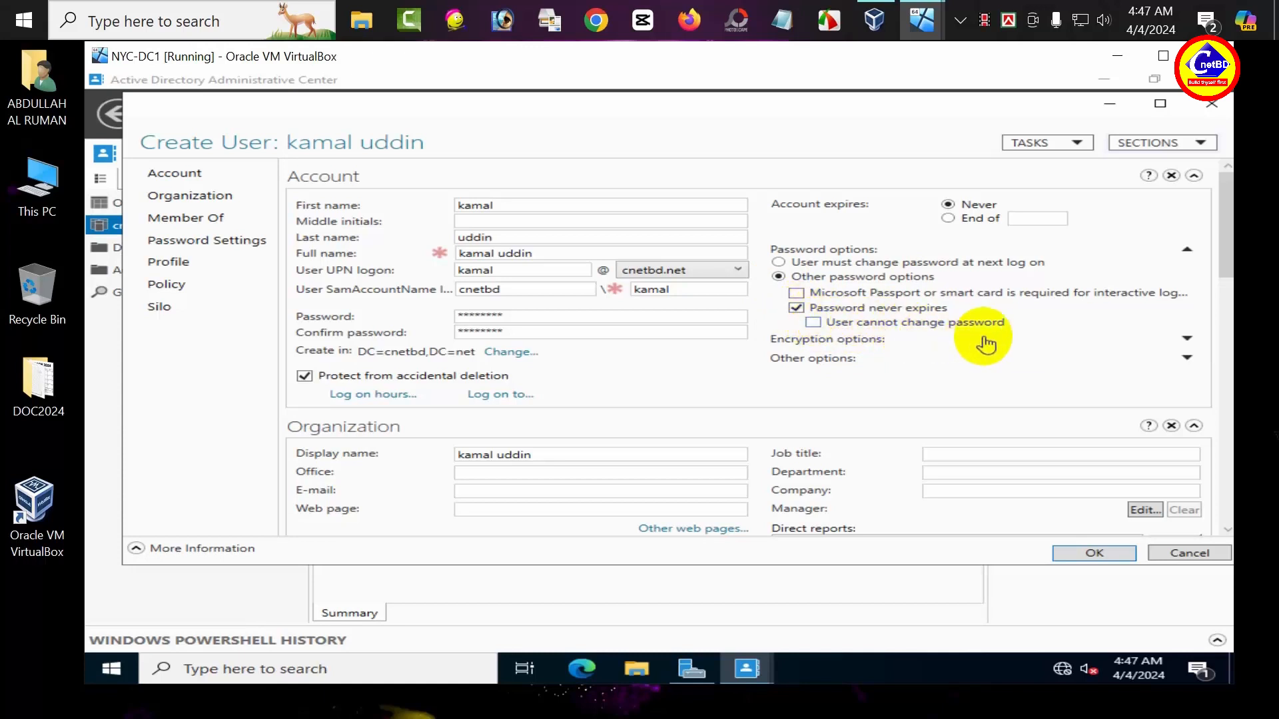
click(814, 323)
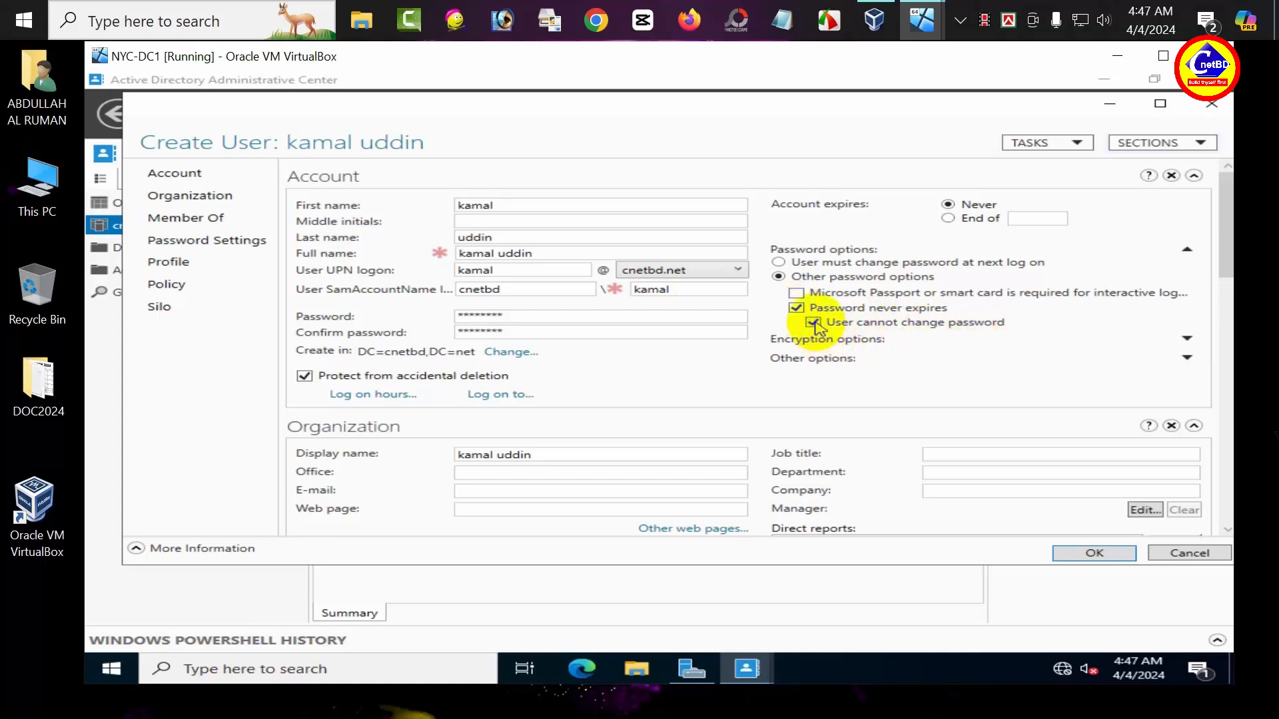
click(1090, 553)
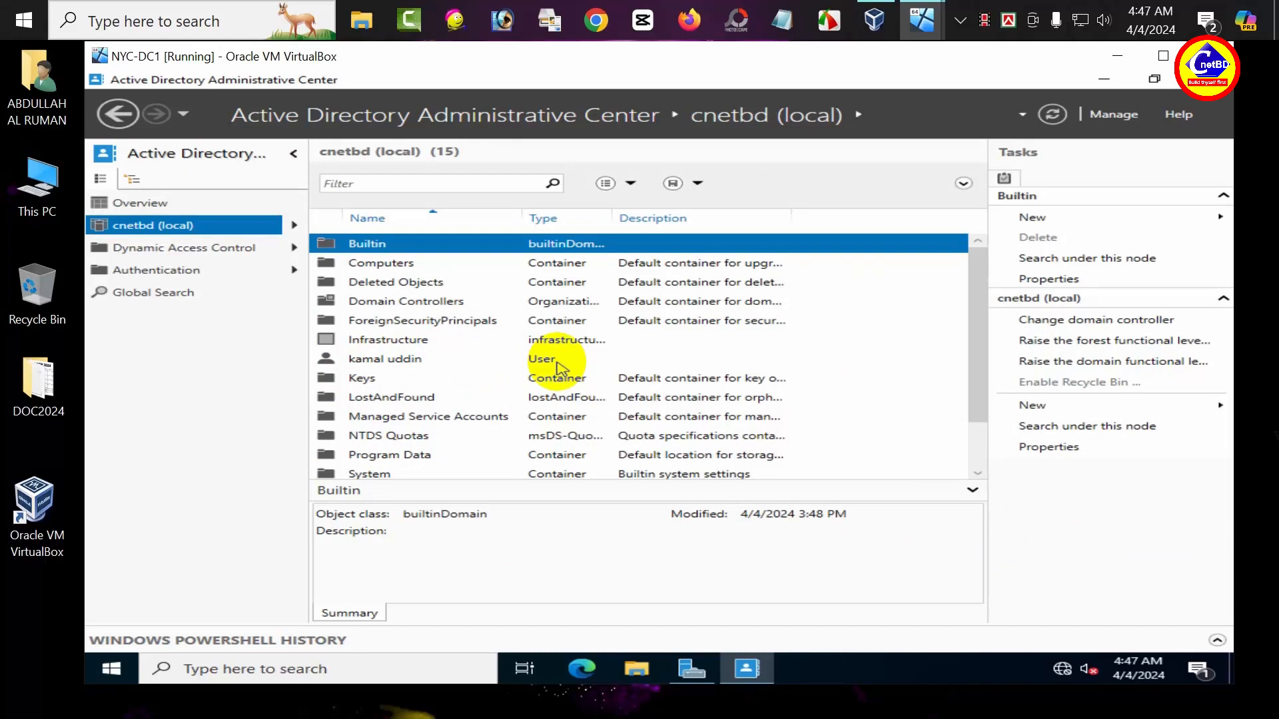
Step: Create the group sales-1 under cnetbd (local) with default Global security settings
right_click(158, 227)
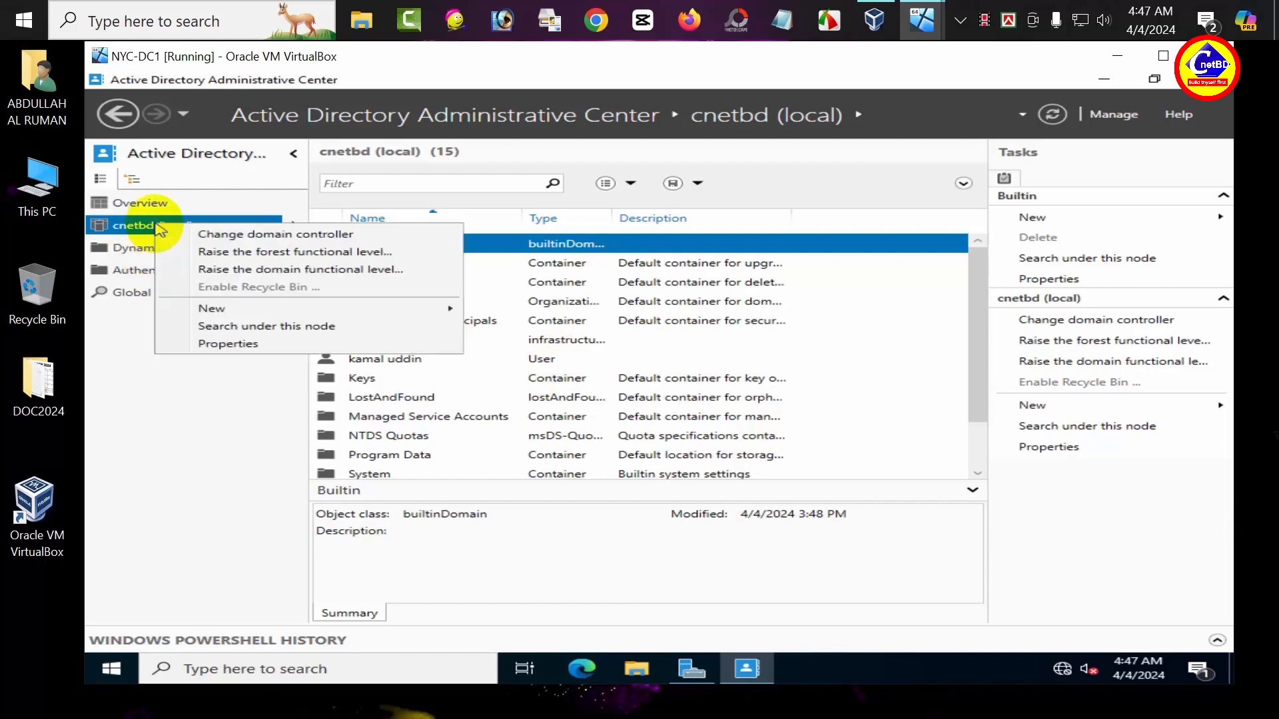
mouse_move(190, 308)
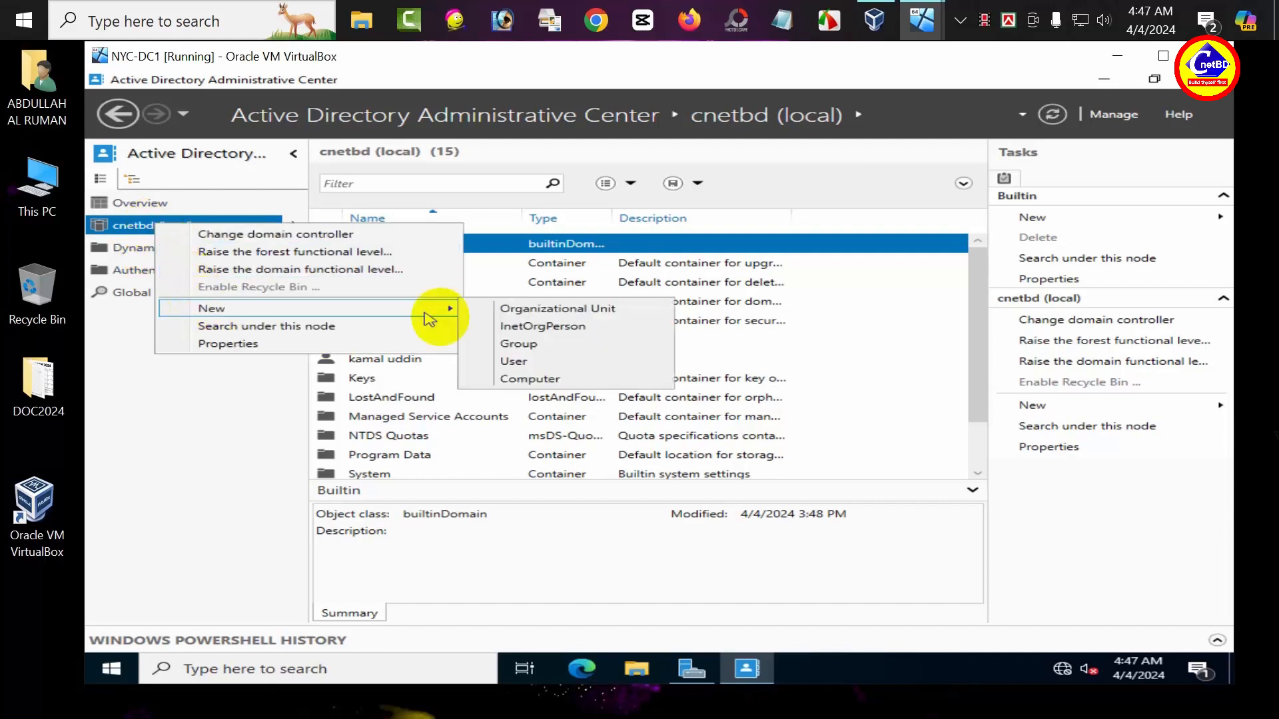
click(504, 343)
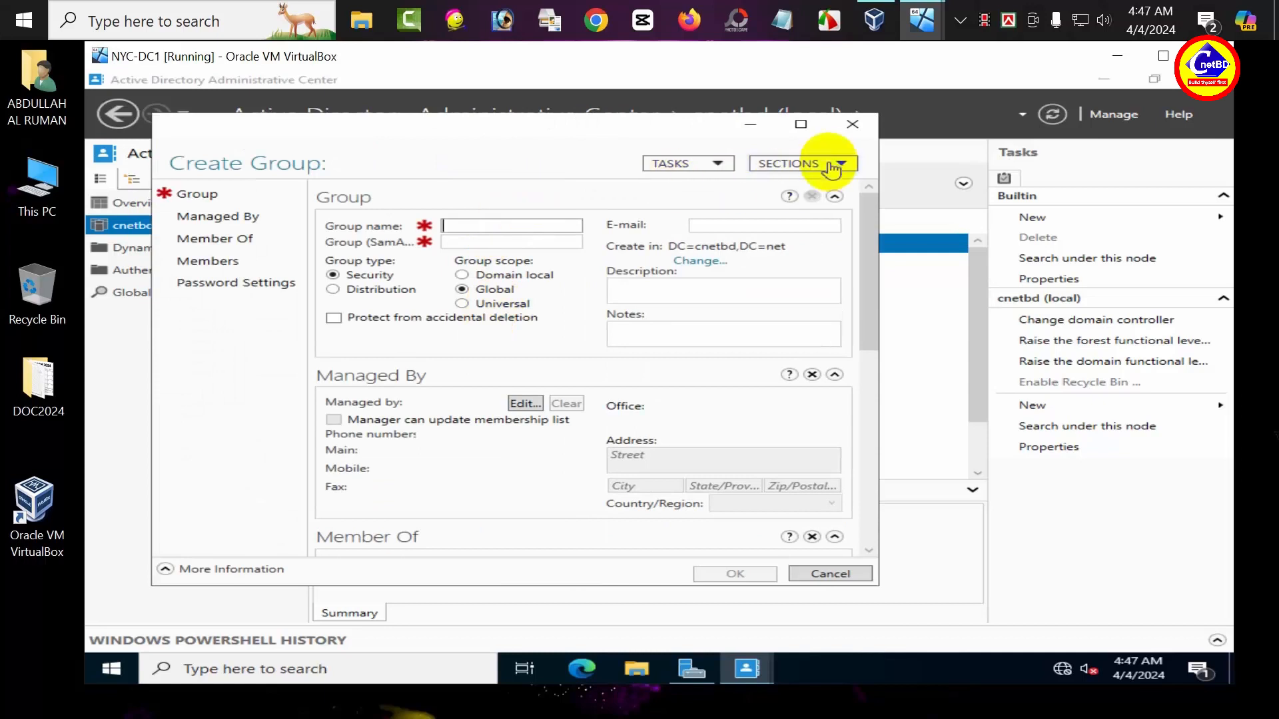
click(802, 124)
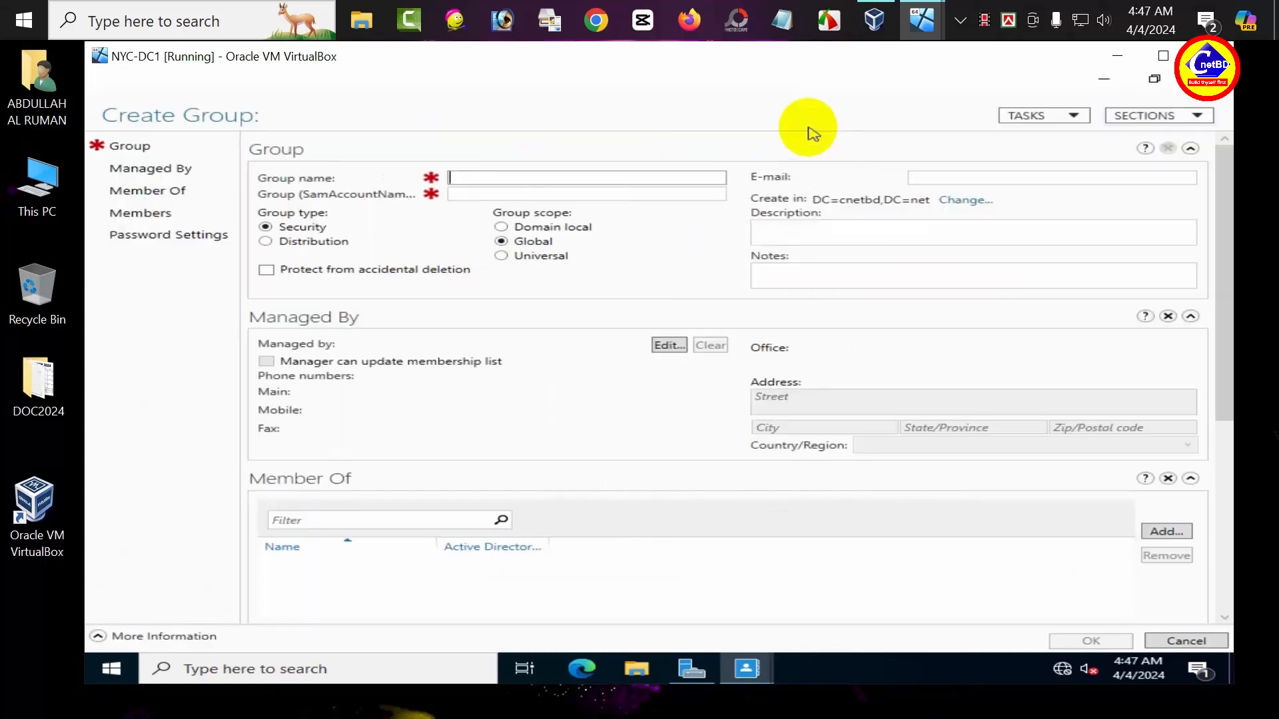
text(sale)
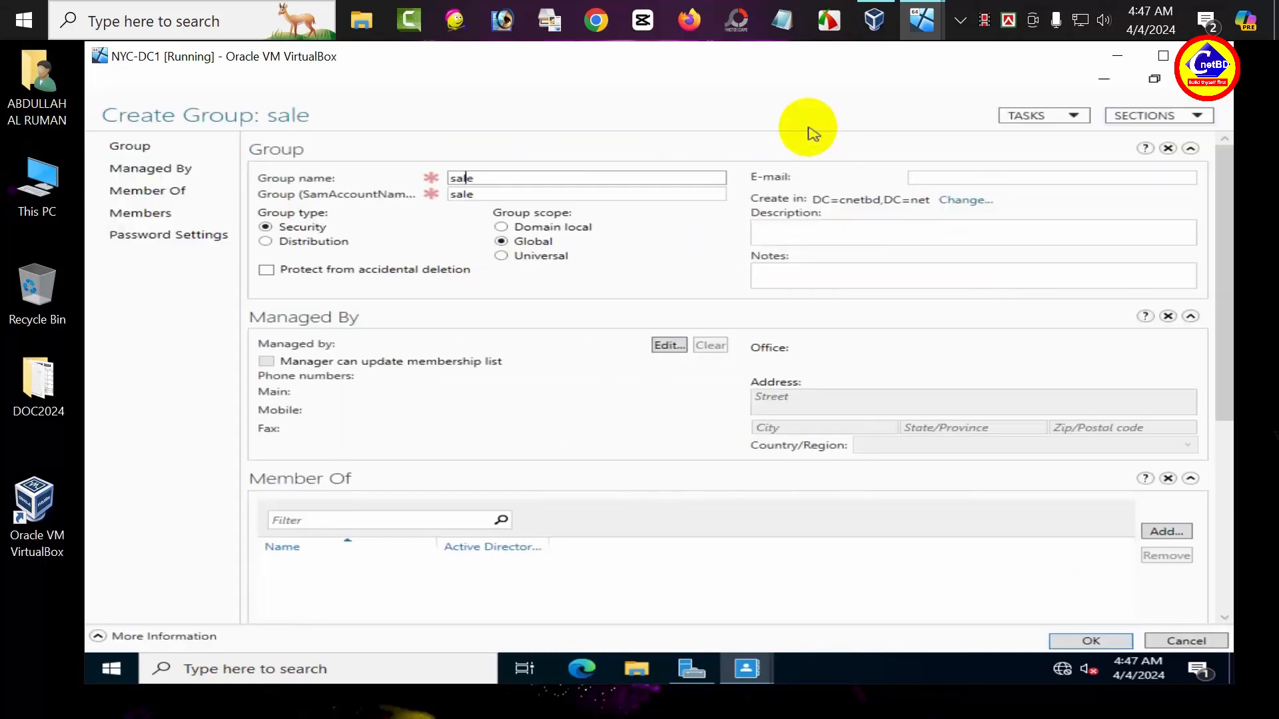
text(s-1)
click(1096, 641)
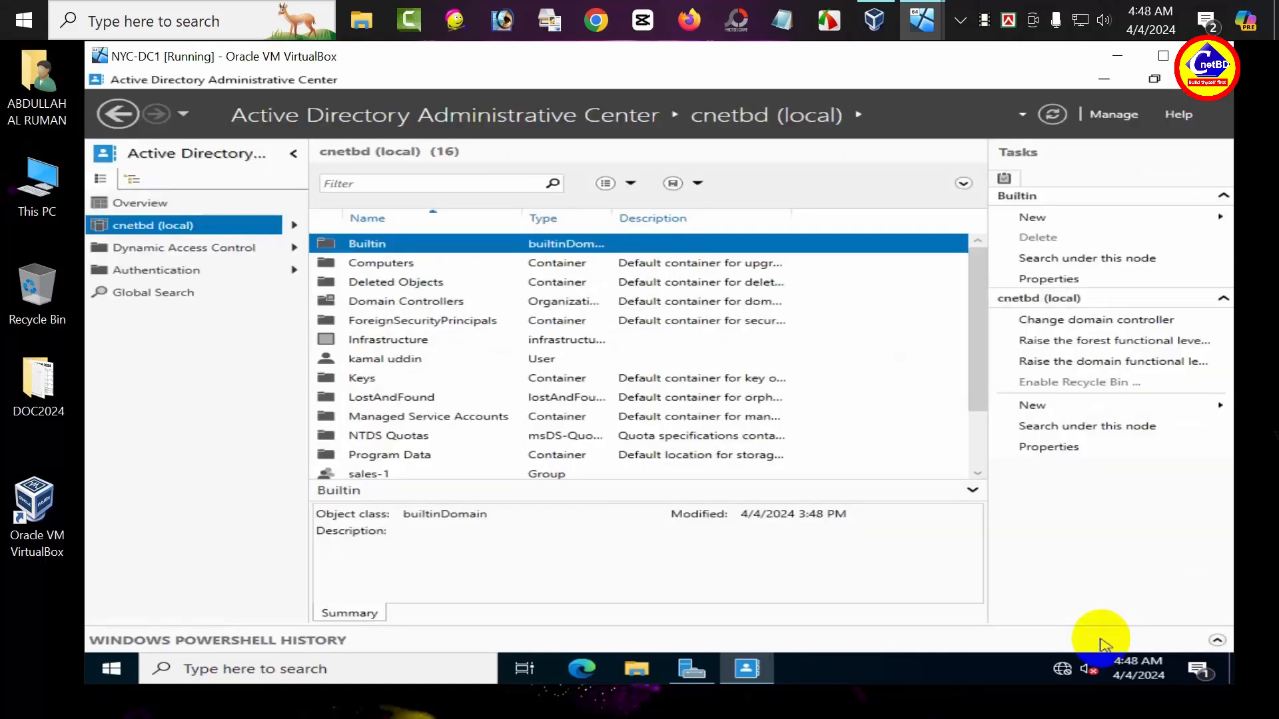
scroll(530, 426, down, 1)
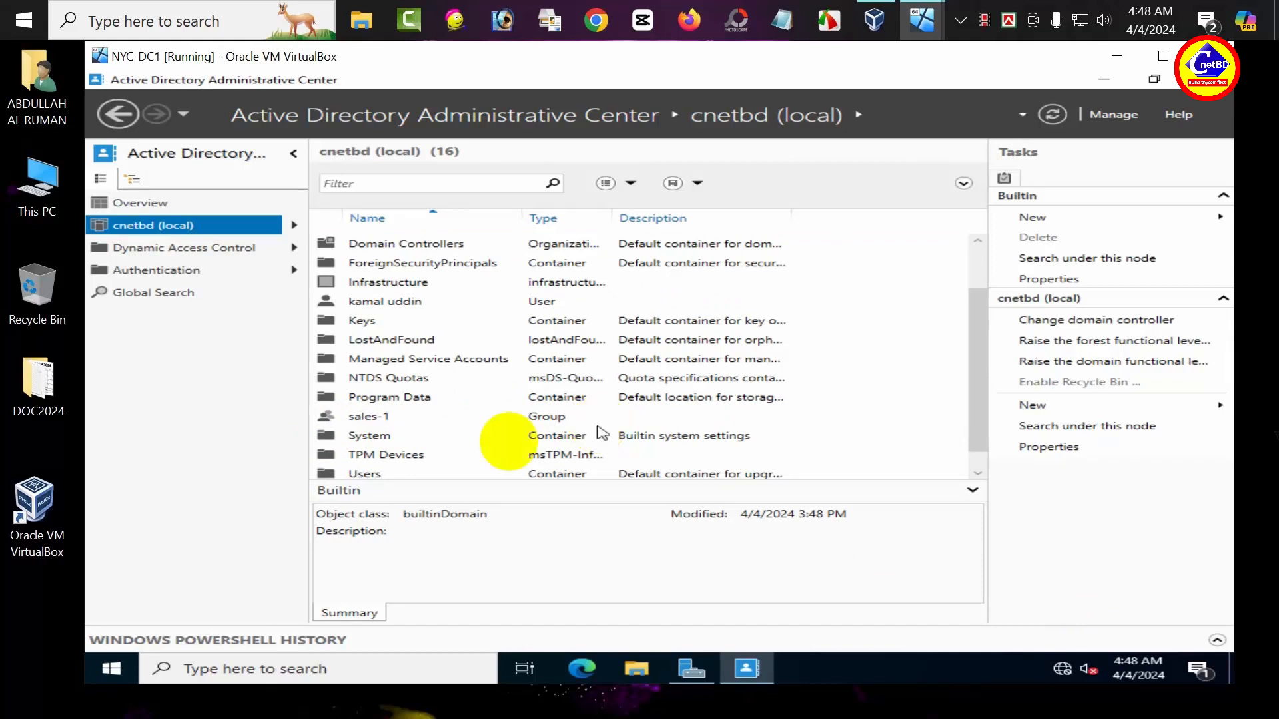
Step: In sales-1 Properties, add the new user via Check Names to Members and save
click(360, 419)
right_click(357, 421)
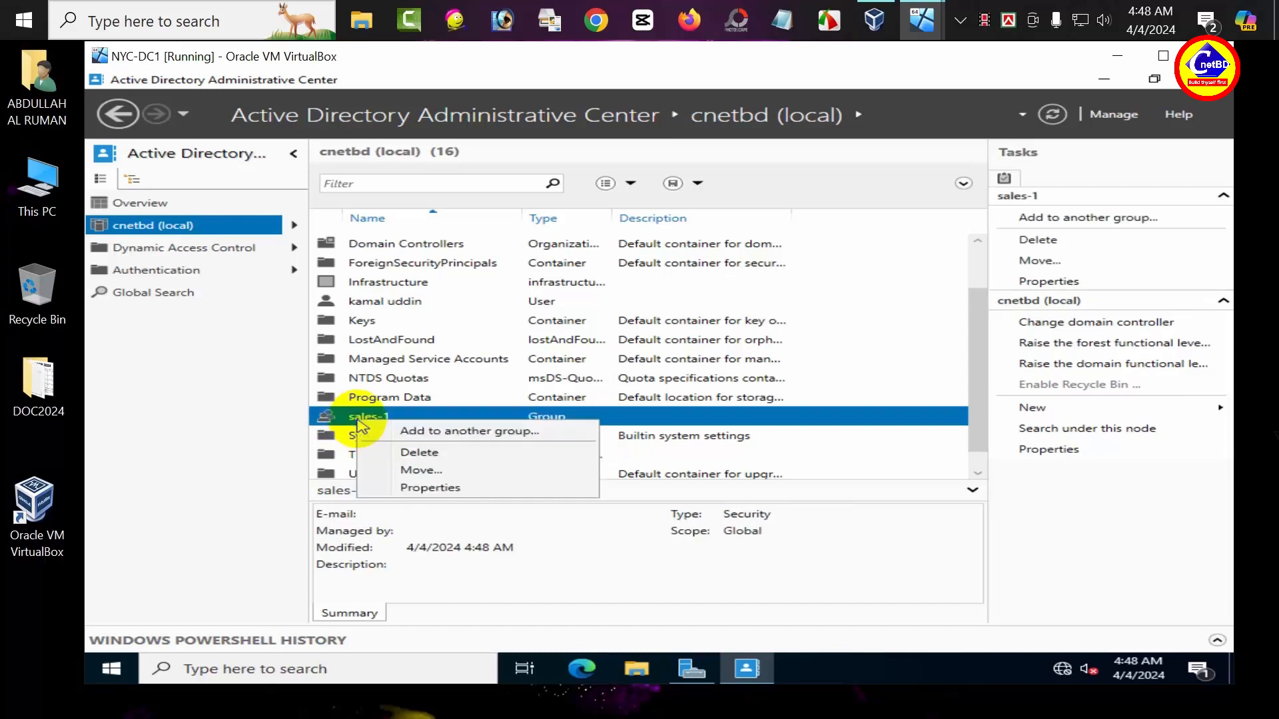
click(393, 489)
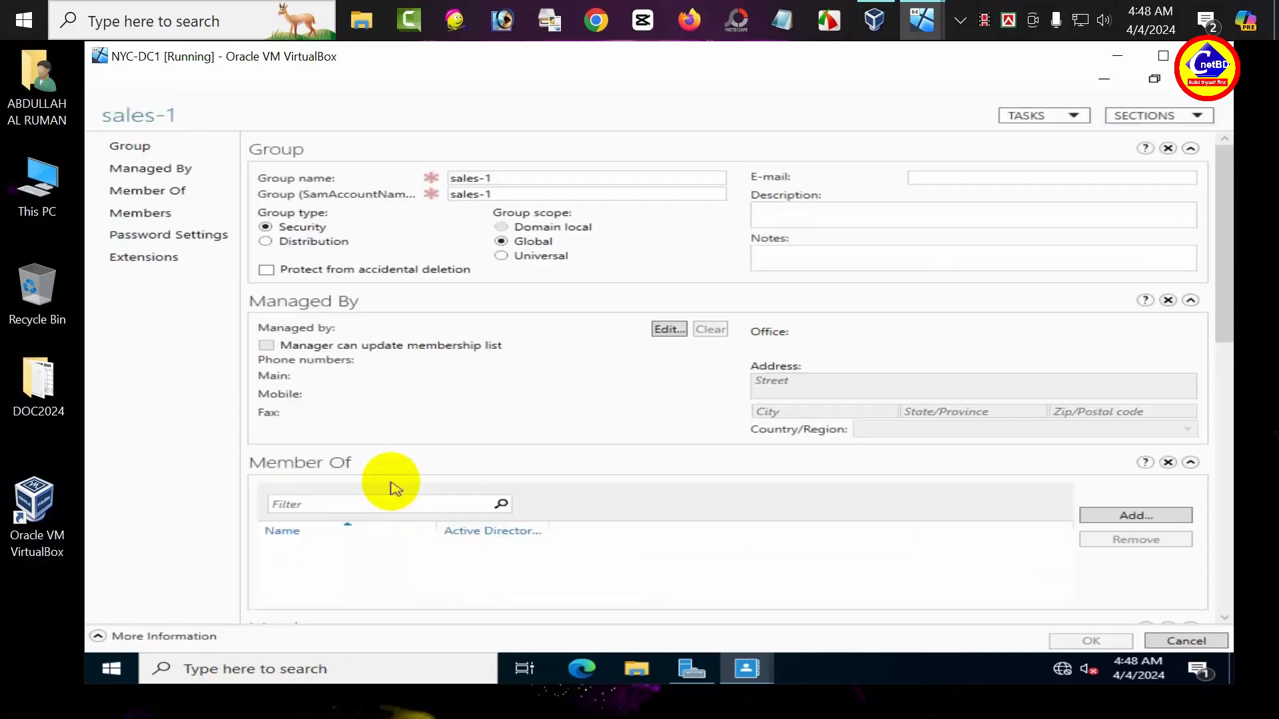
click(116, 213)
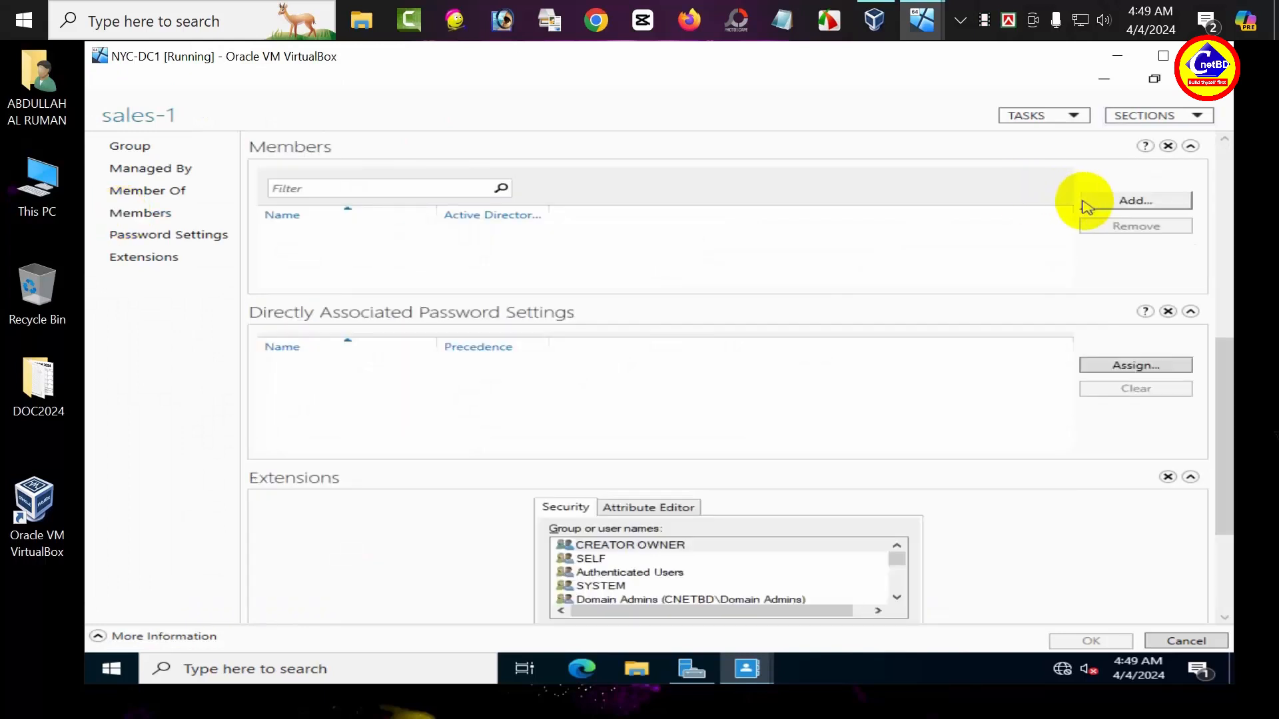
click(1108, 200)
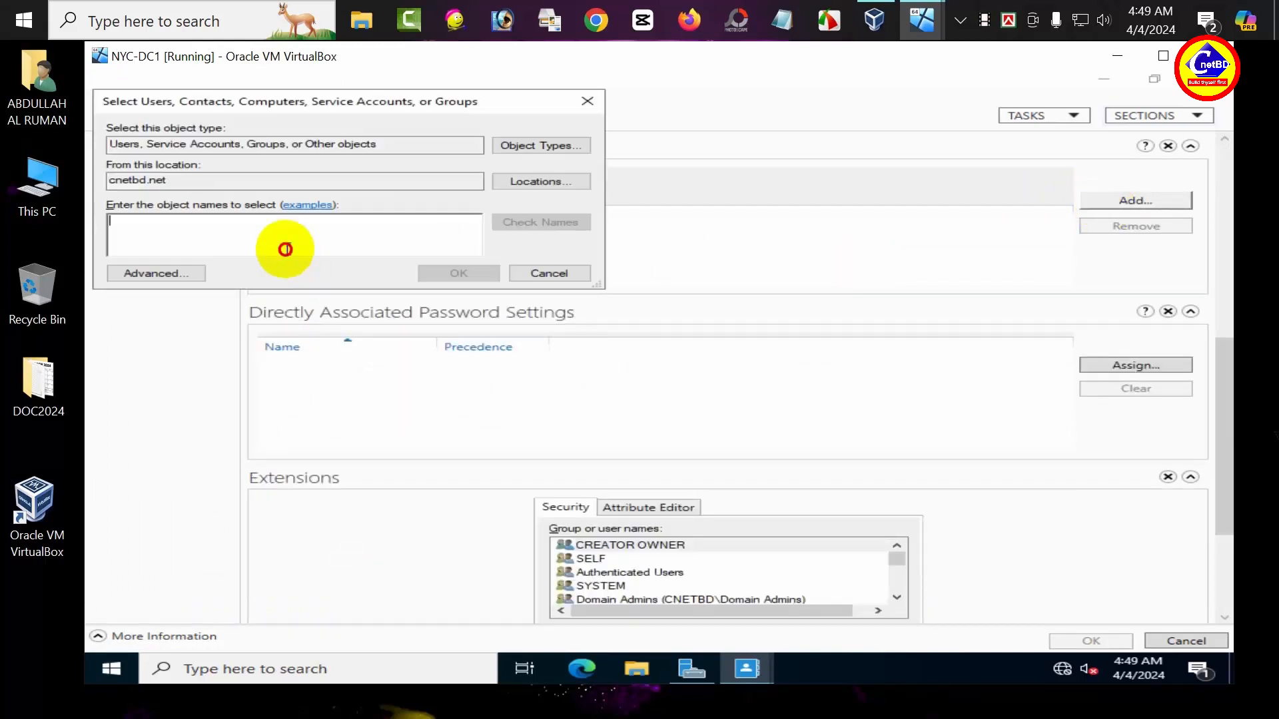
text(ka)
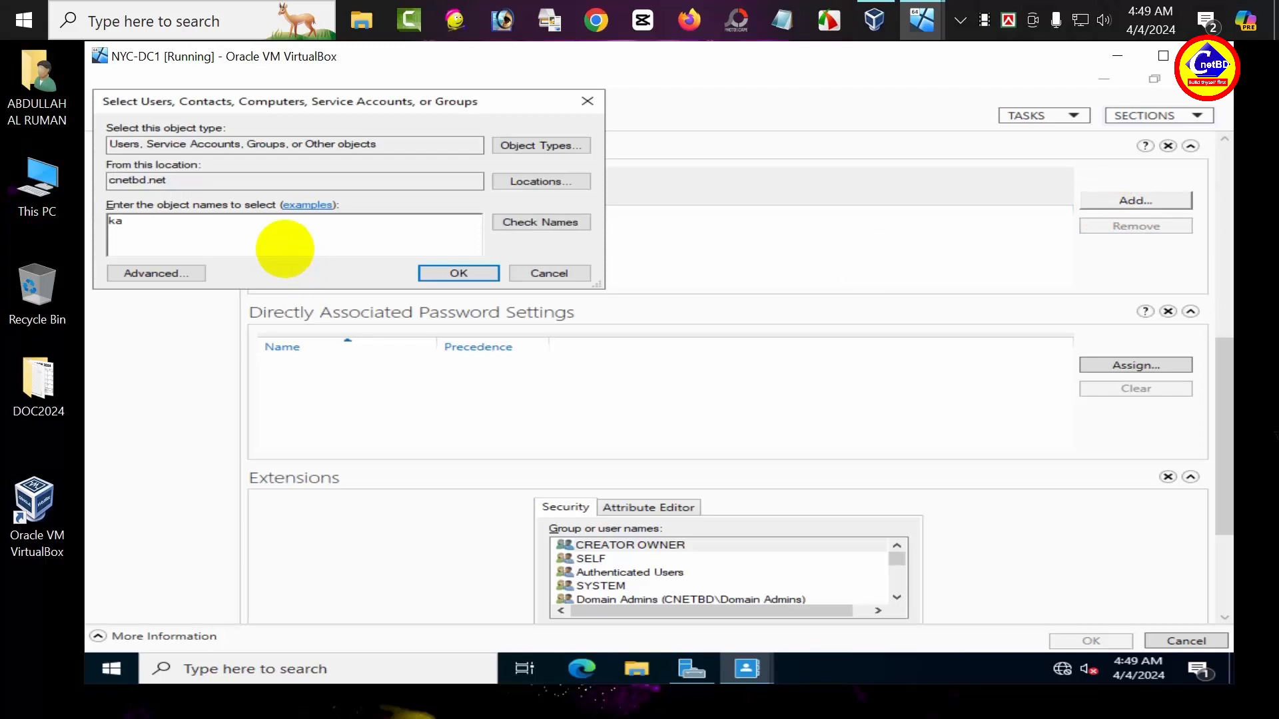
text(mal)
click(541, 224)
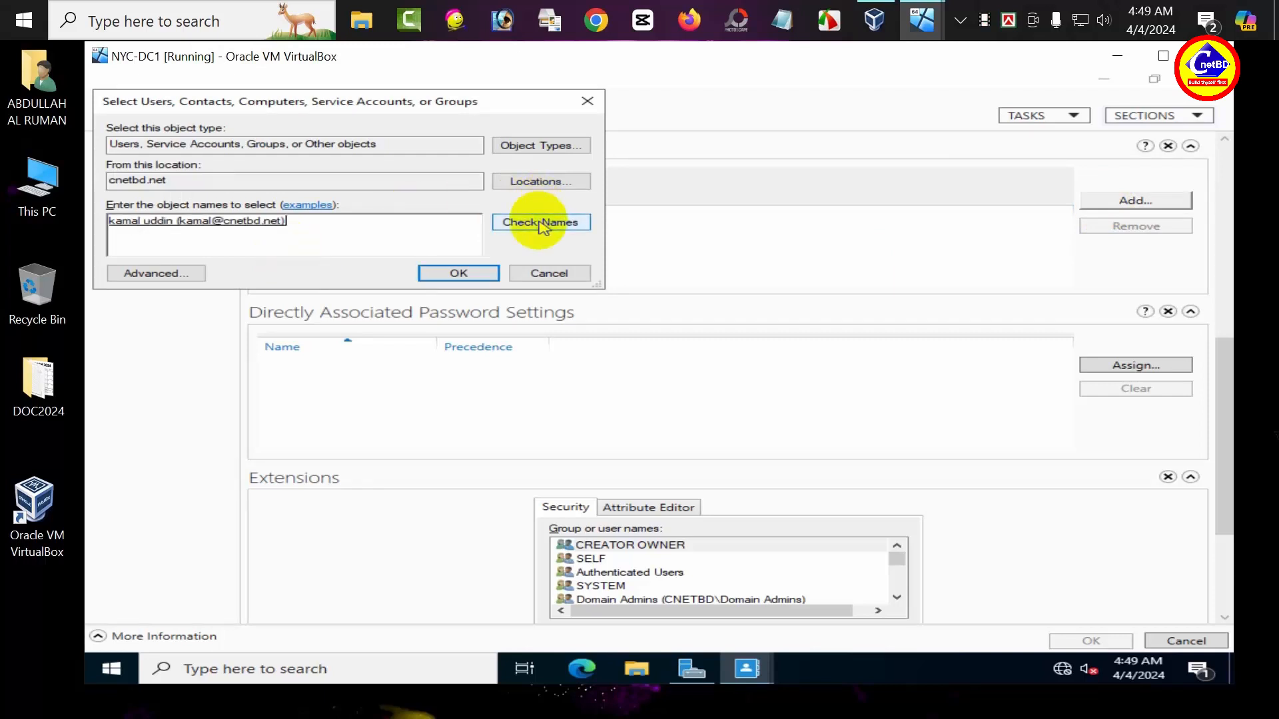
click(438, 274)
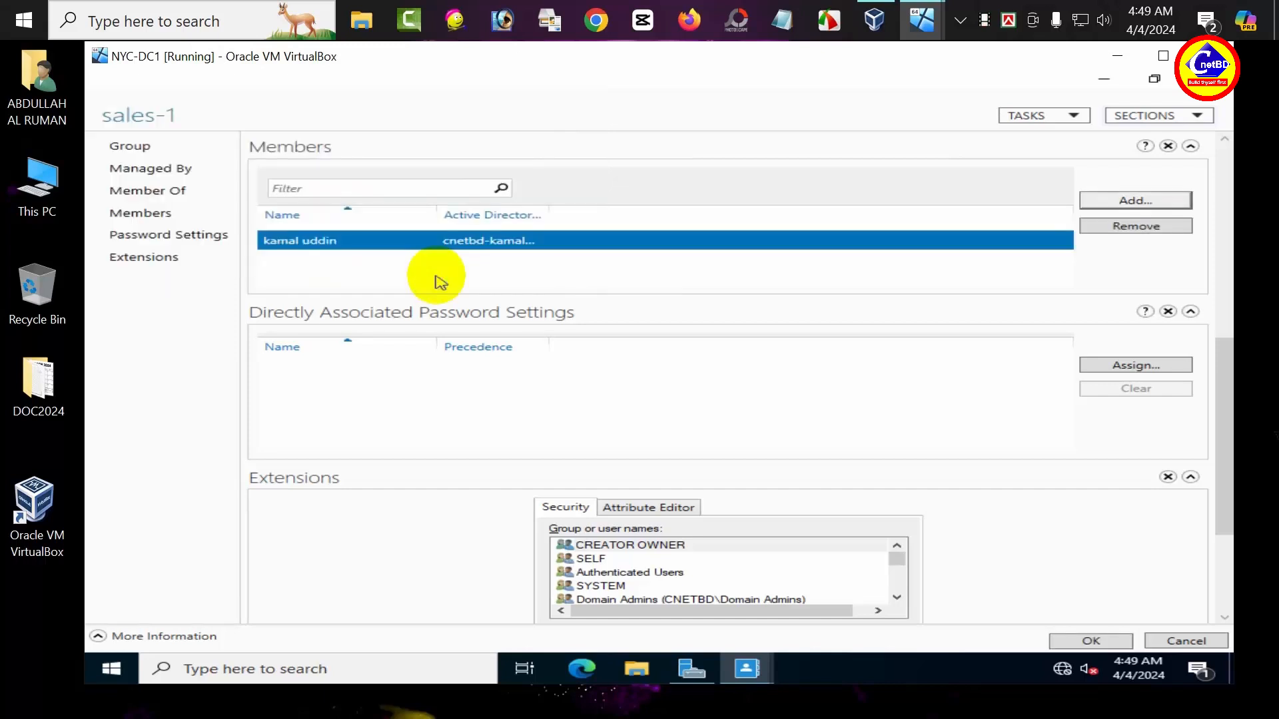
click(1060, 645)
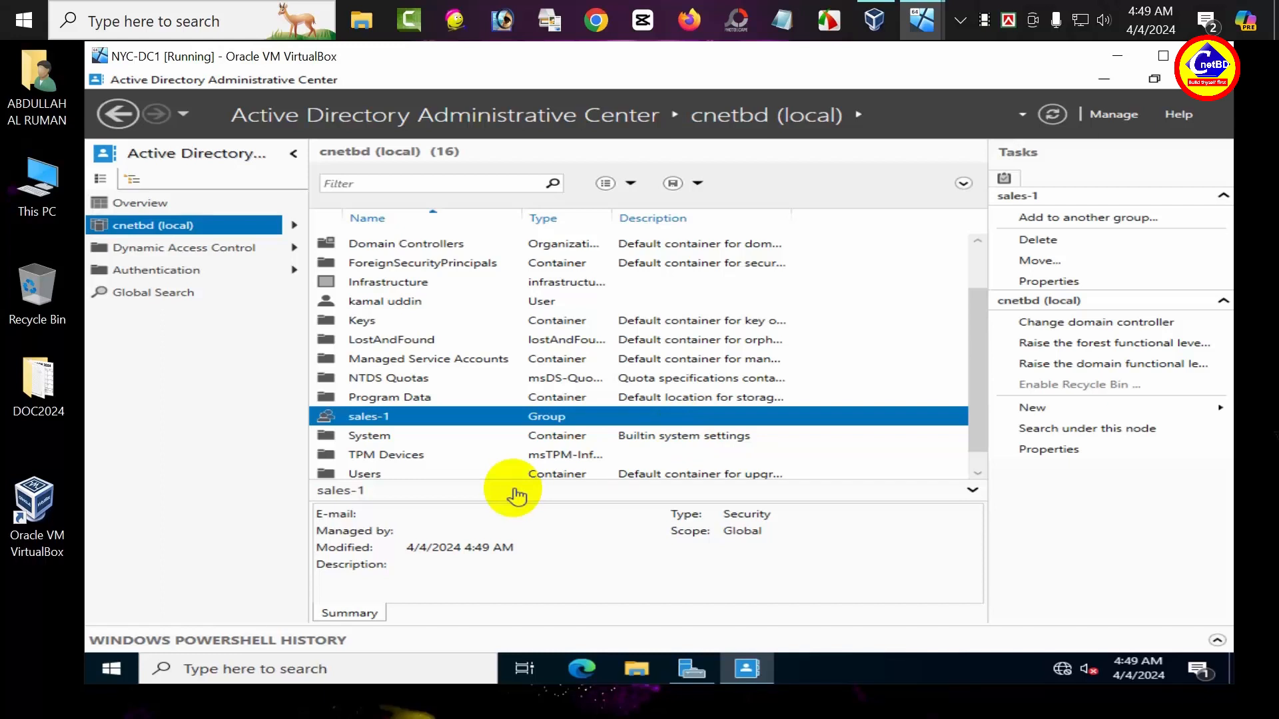
Step: Delete the sales-1 group and confirm the deletion with Yes
right_click(420, 420)
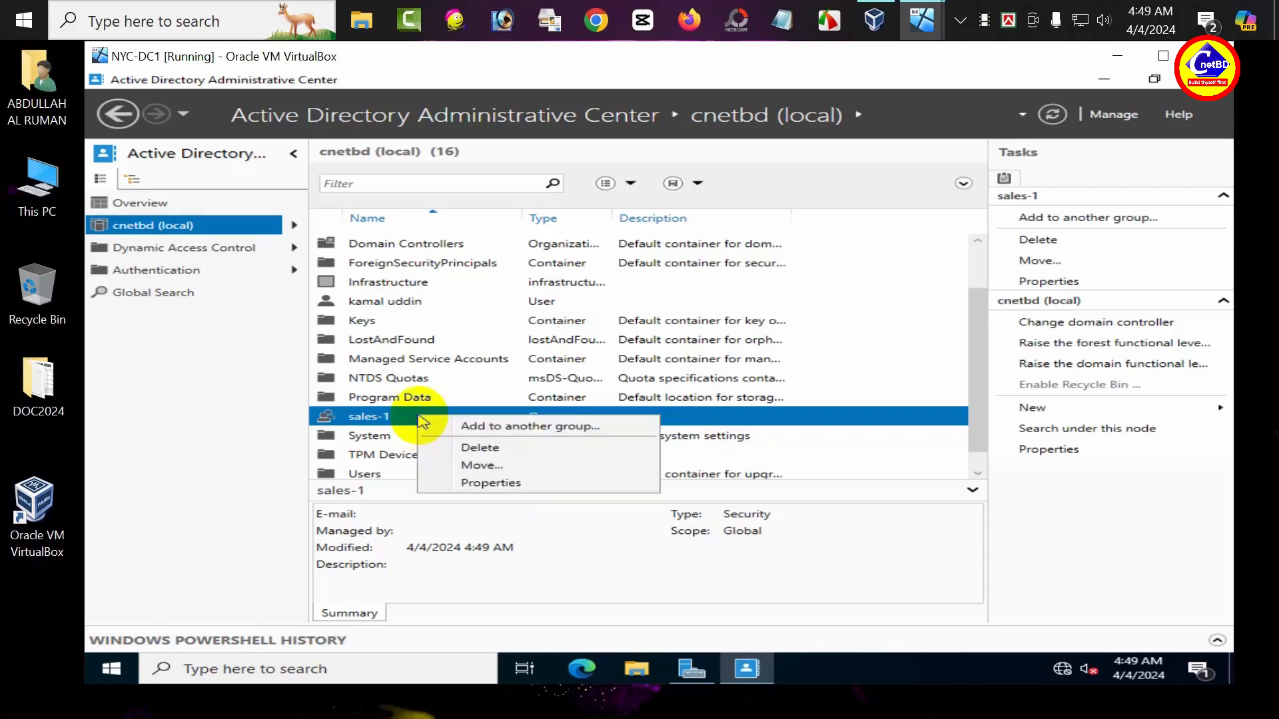
click(490, 448)
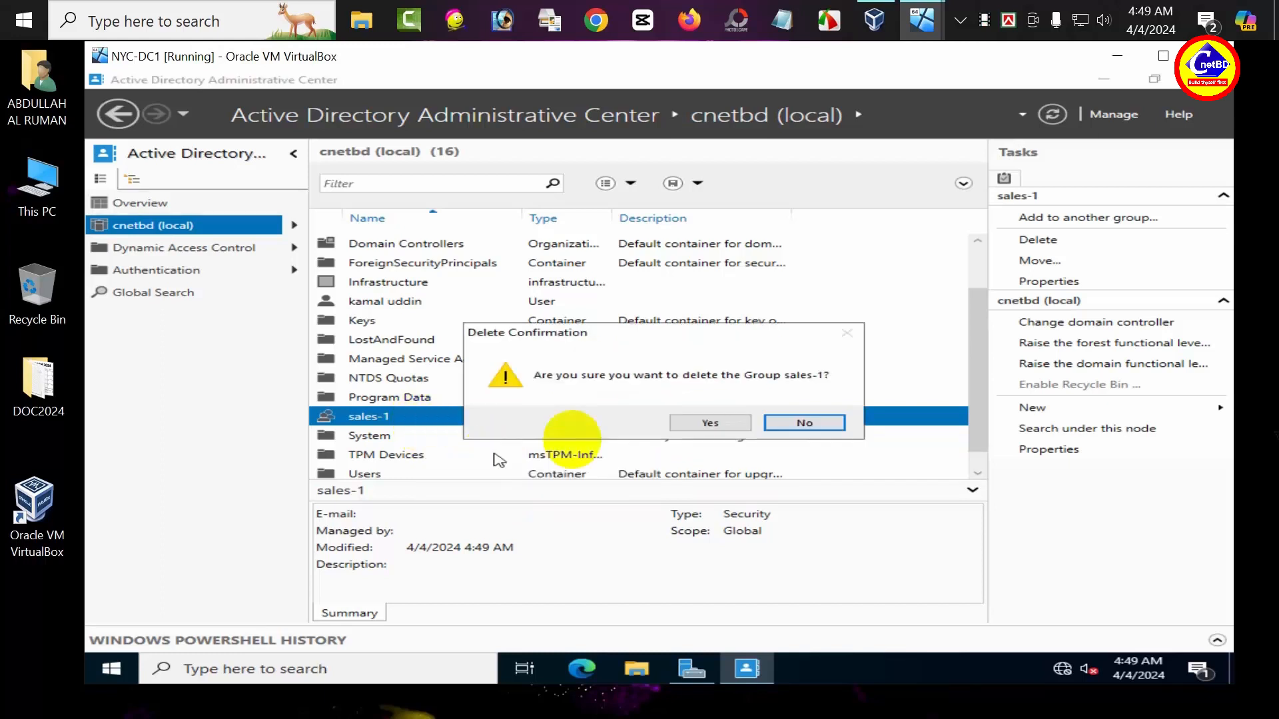
click(705, 432)
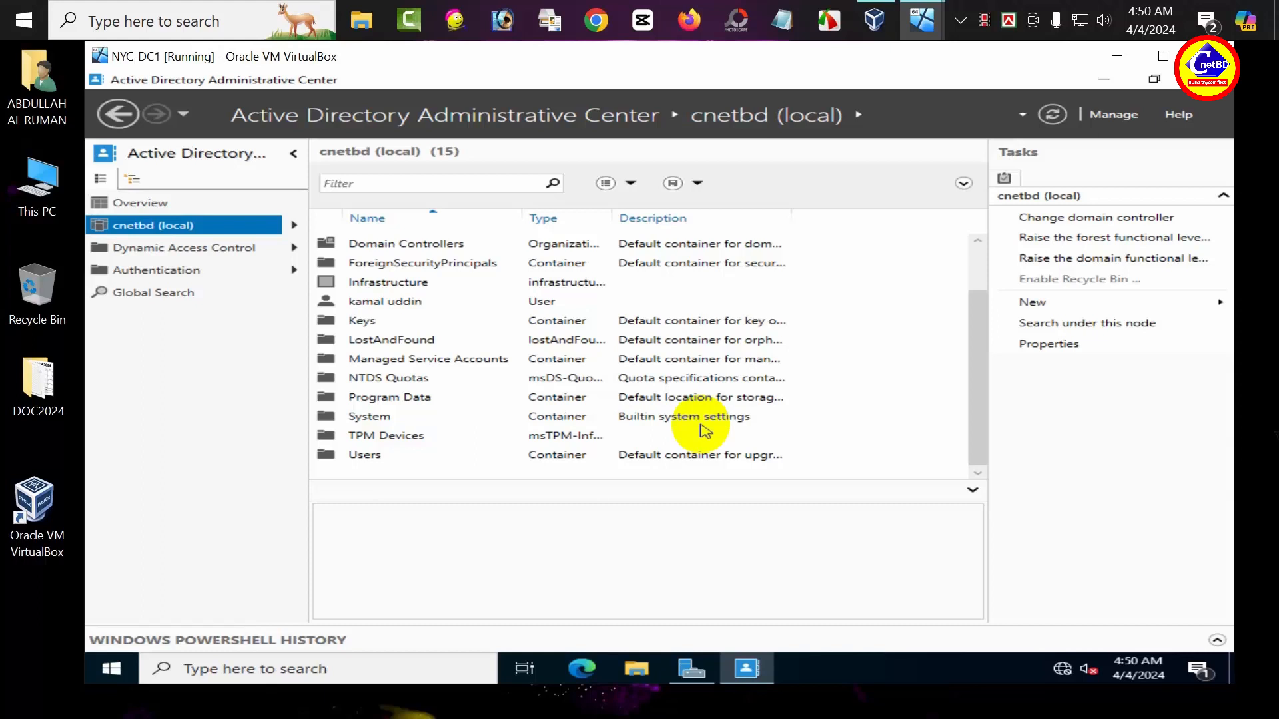
scroll(705, 431, up, 1)
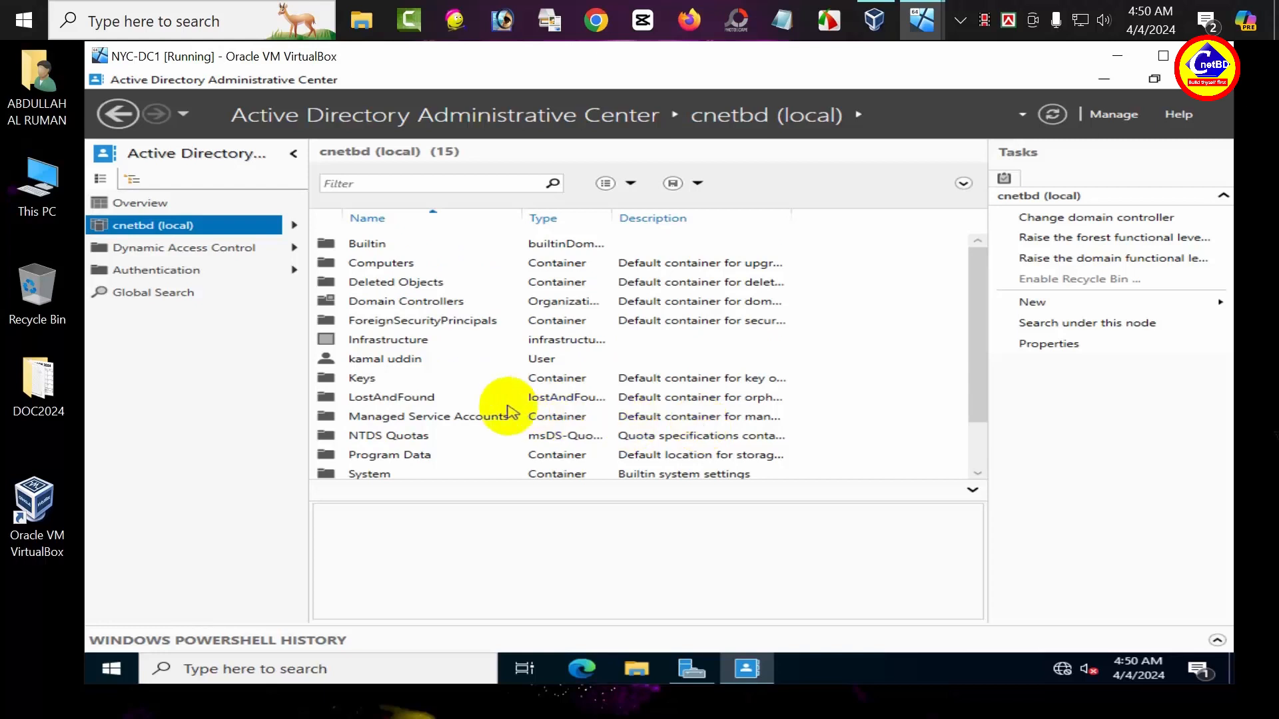
Step: Restore sales-1 from the Deleted Objects container and return to the cnetbd (local) list
double_click(373, 283)
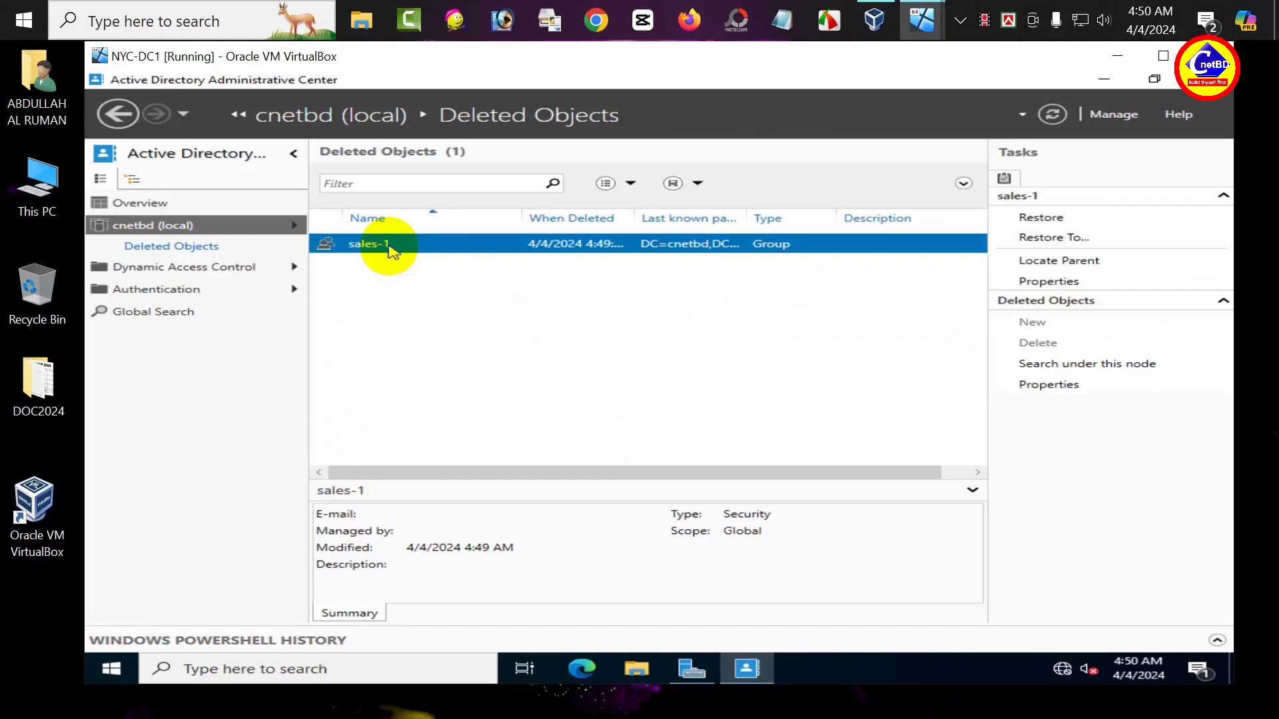
right_click(390, 248)
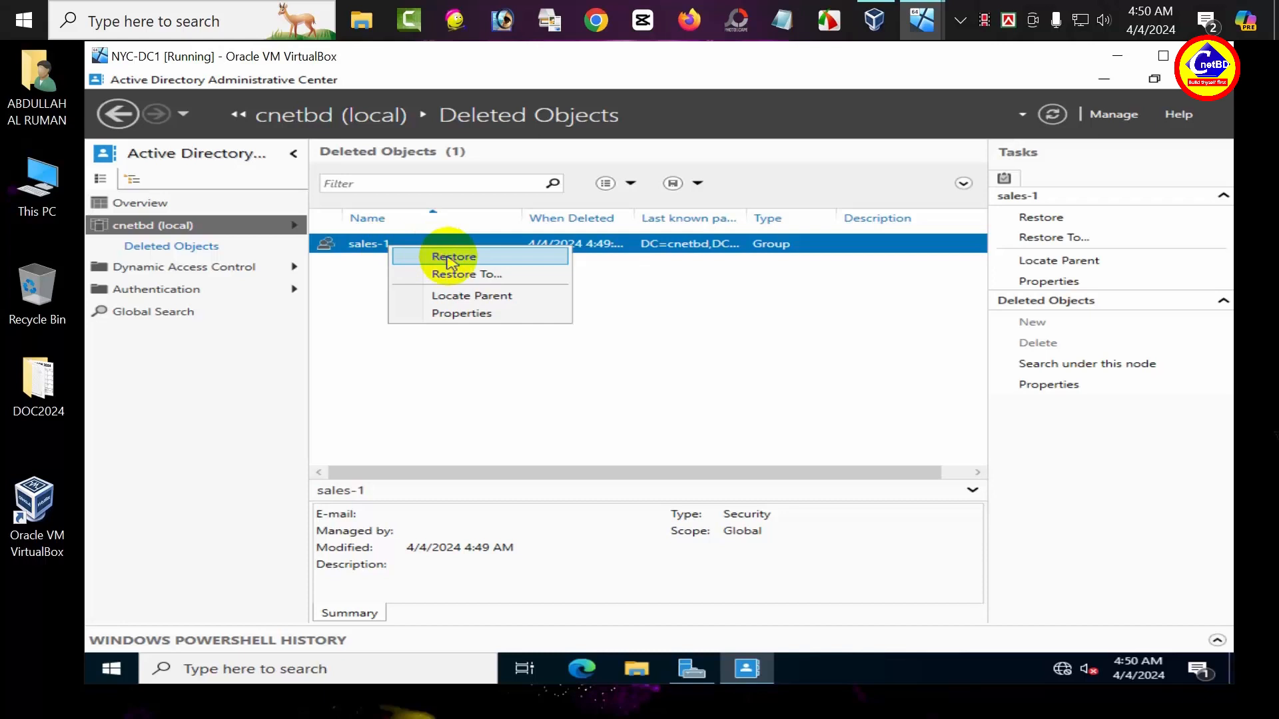
click(448, 258)
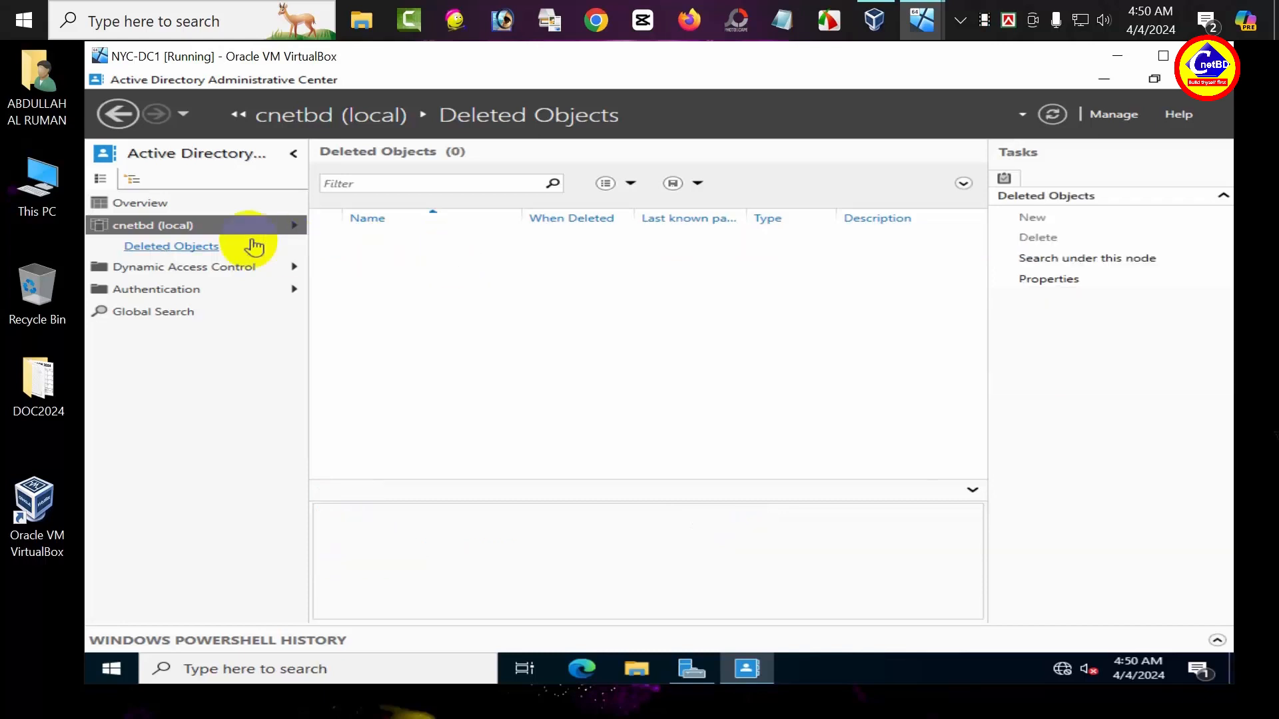
click(170, 228)
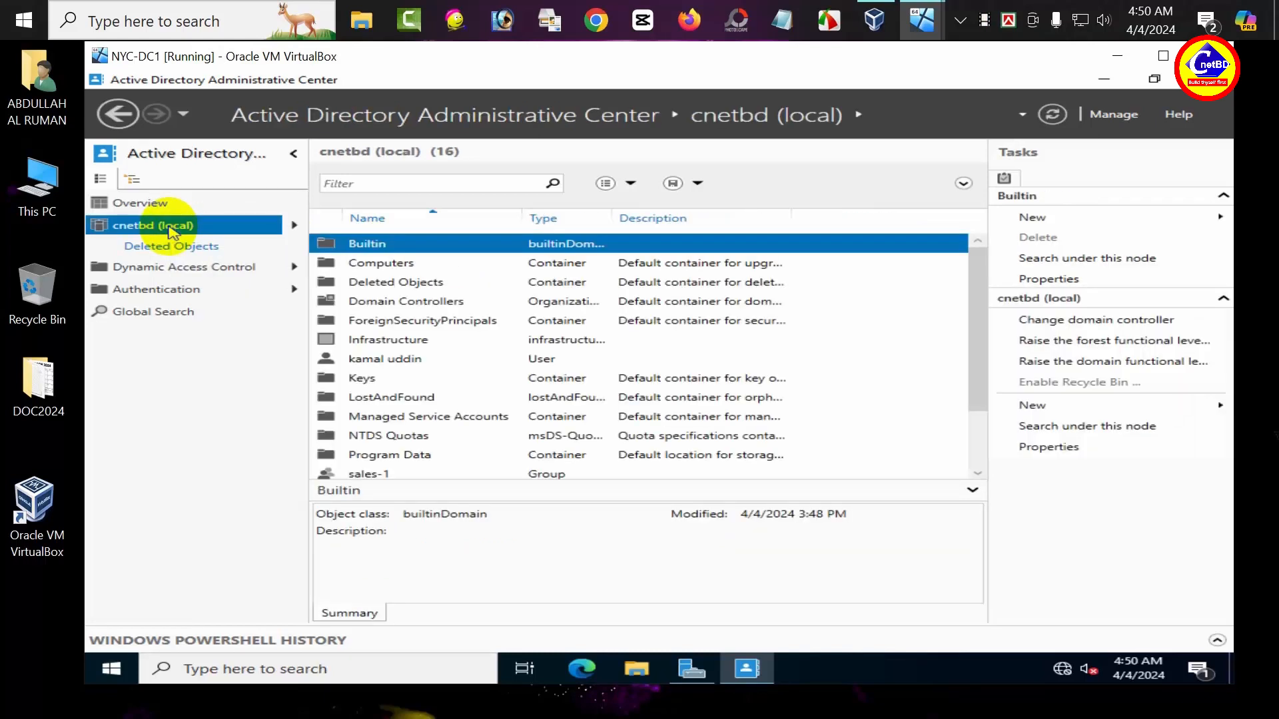
scroll(461, 280, down, 1)
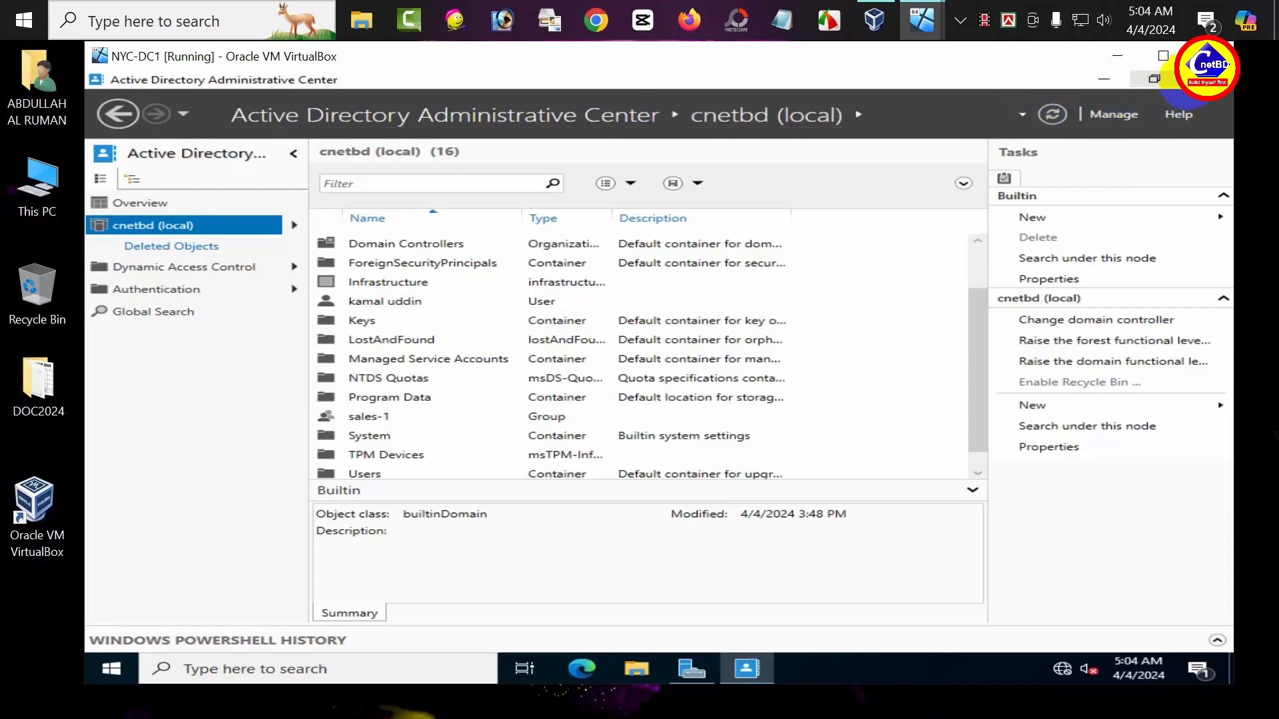
Step: Close ADAC and expand Sites > Default-First-Site-Name > Servers in Sites and Services
click(1201, 80)
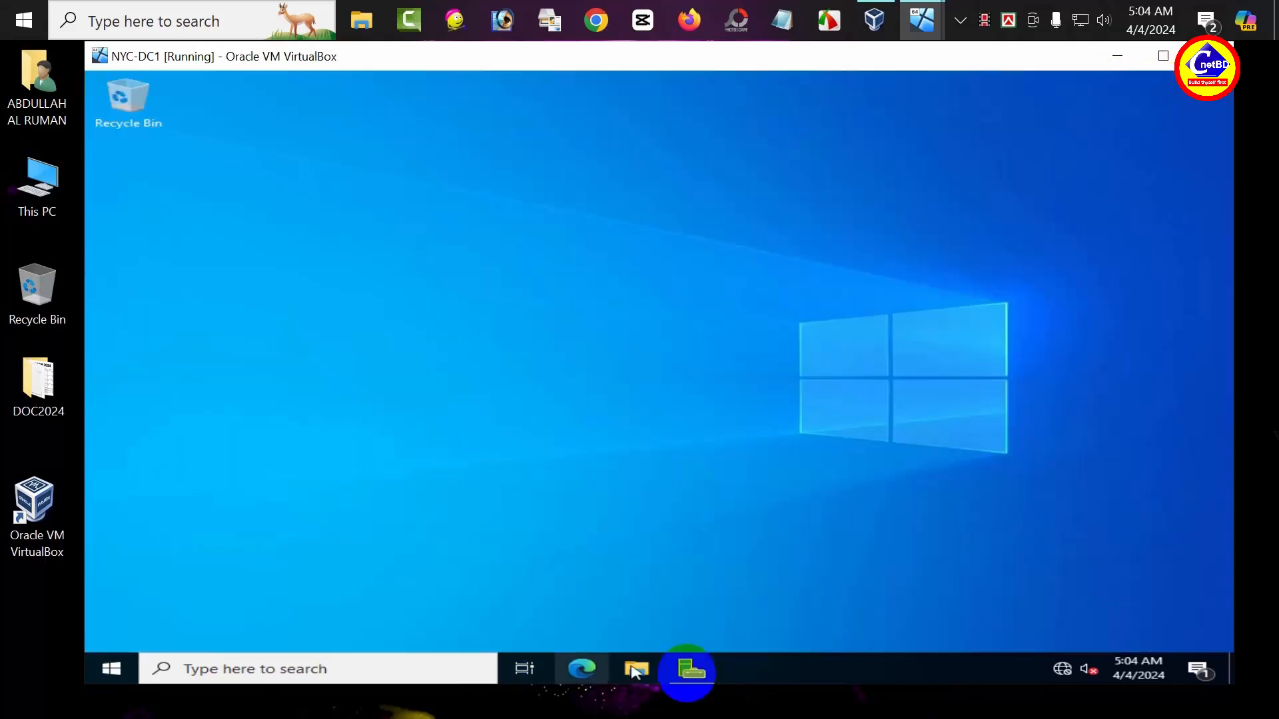
click(712, 669)
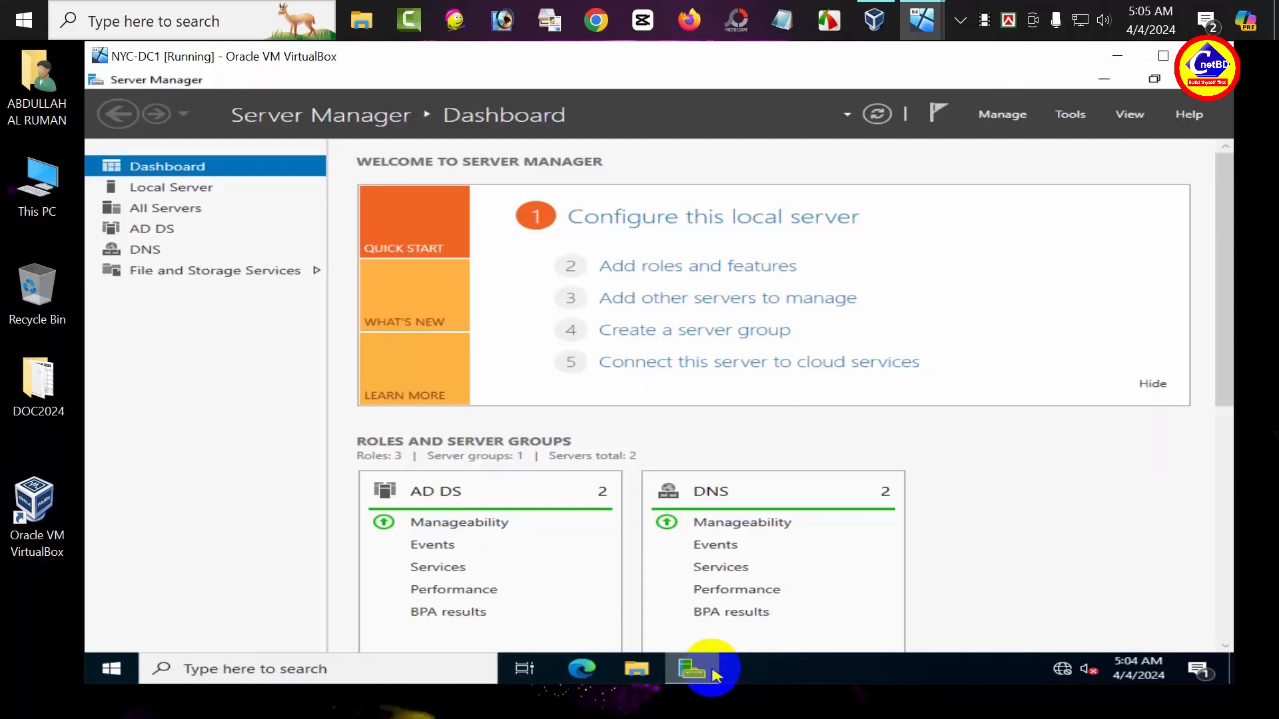
click(1075, 115)
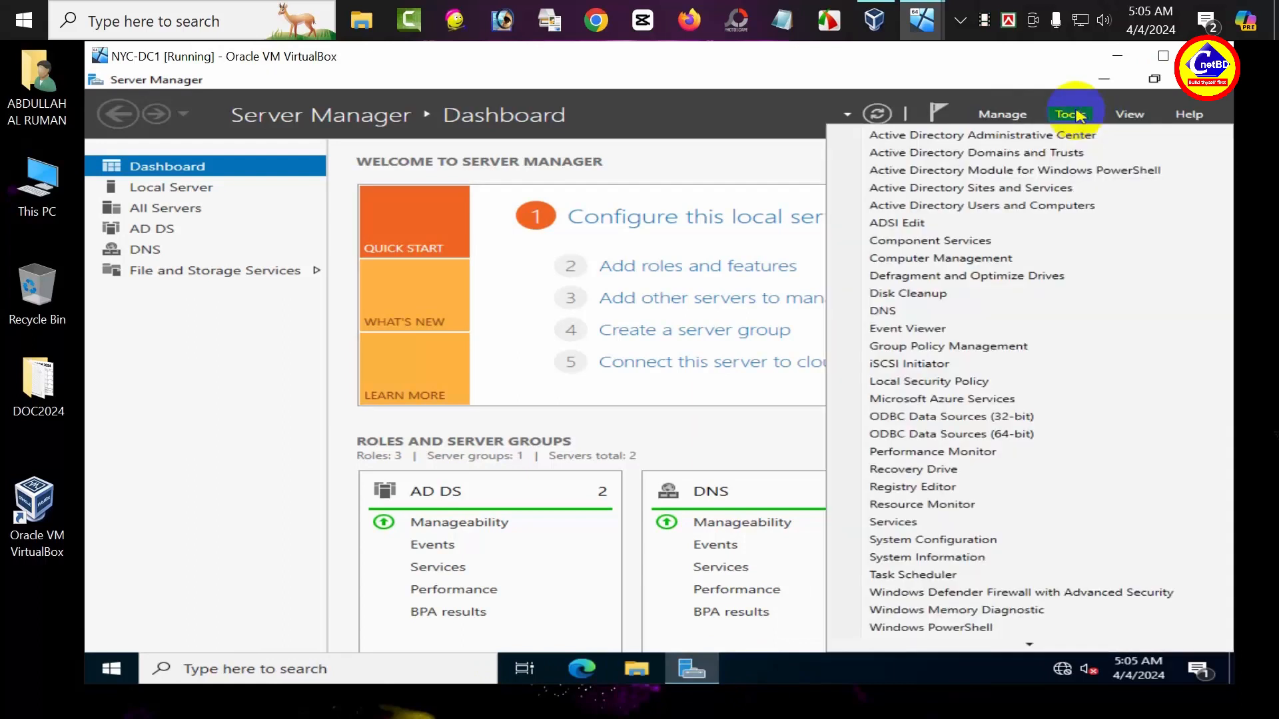
click(981, 195)
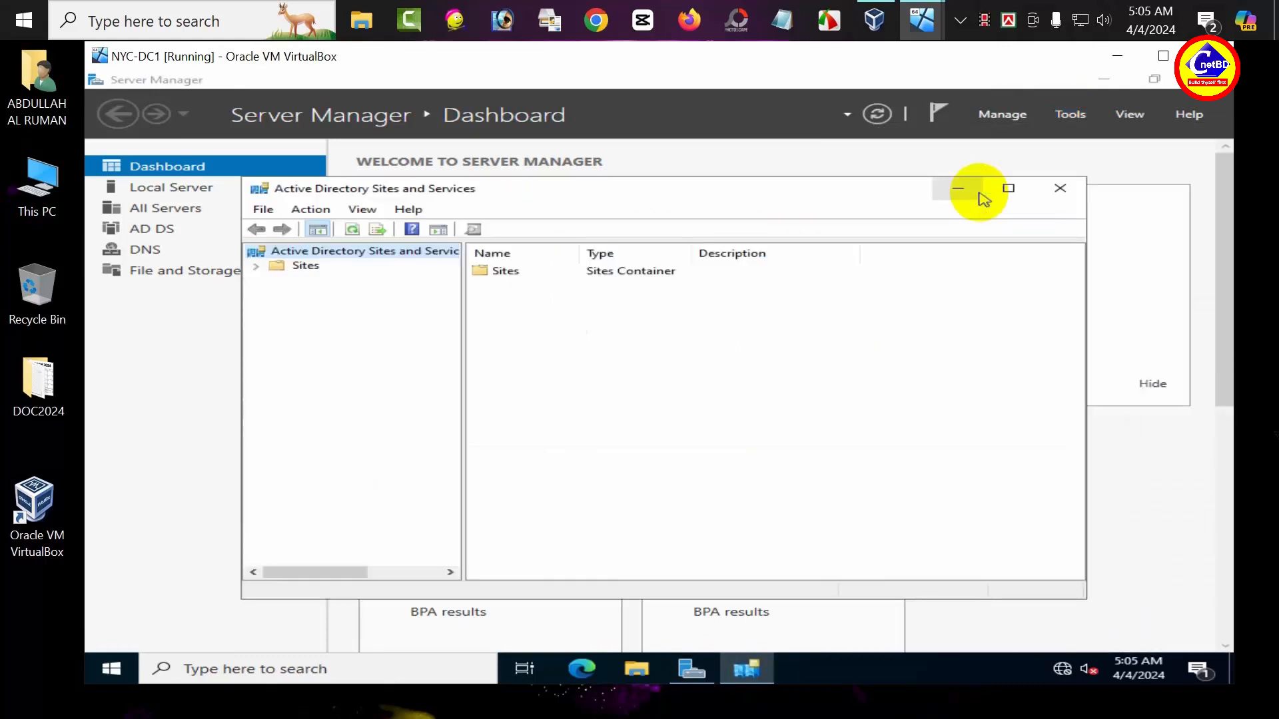
click(256, 268)
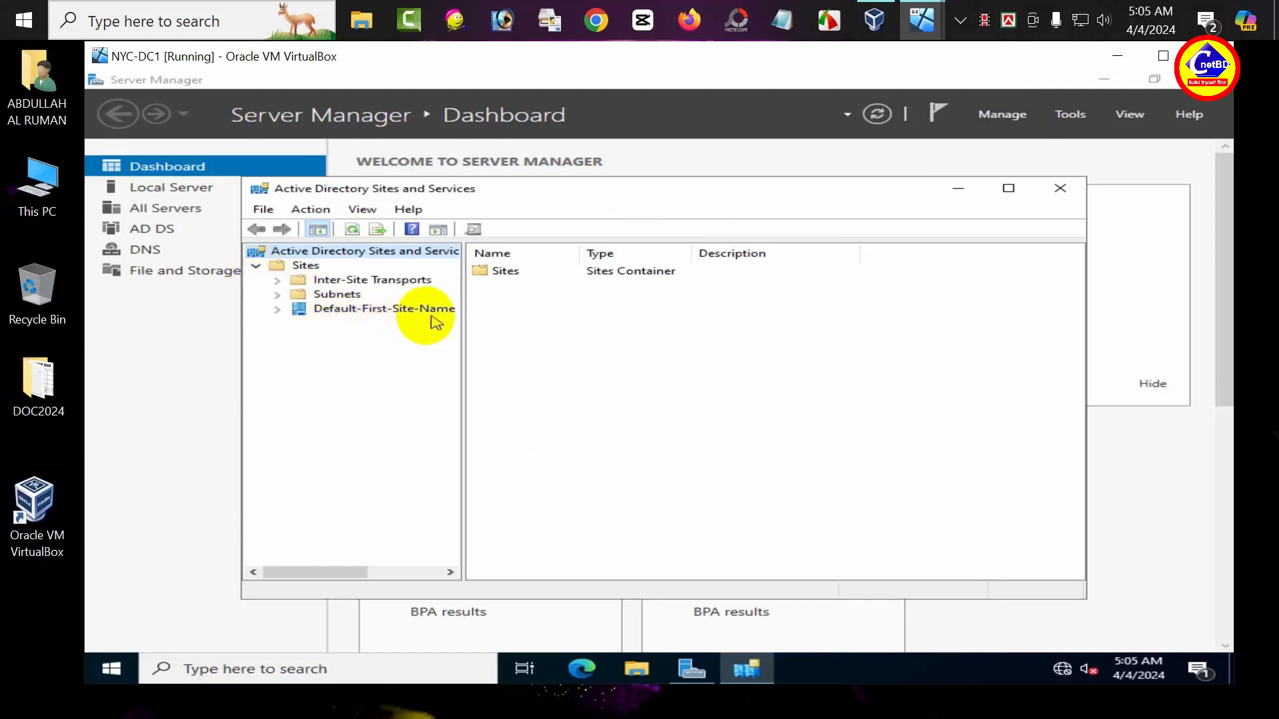
click(277, 311)
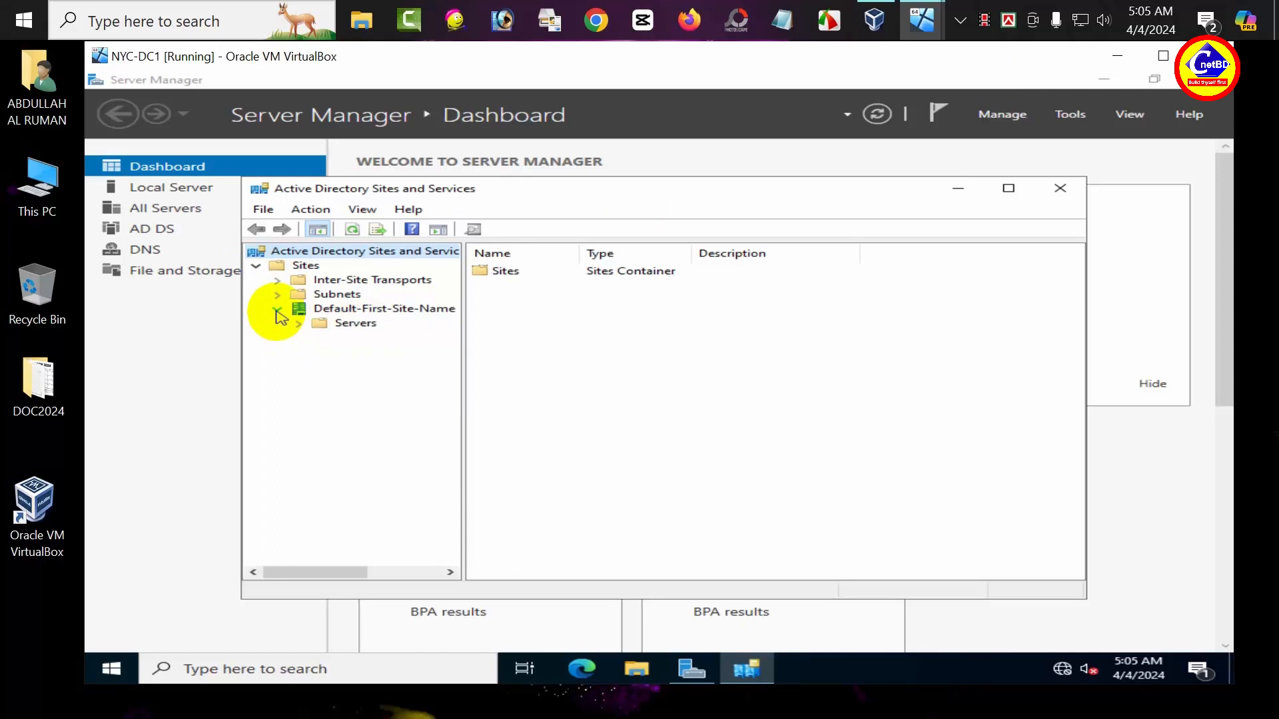
click(299, 326)
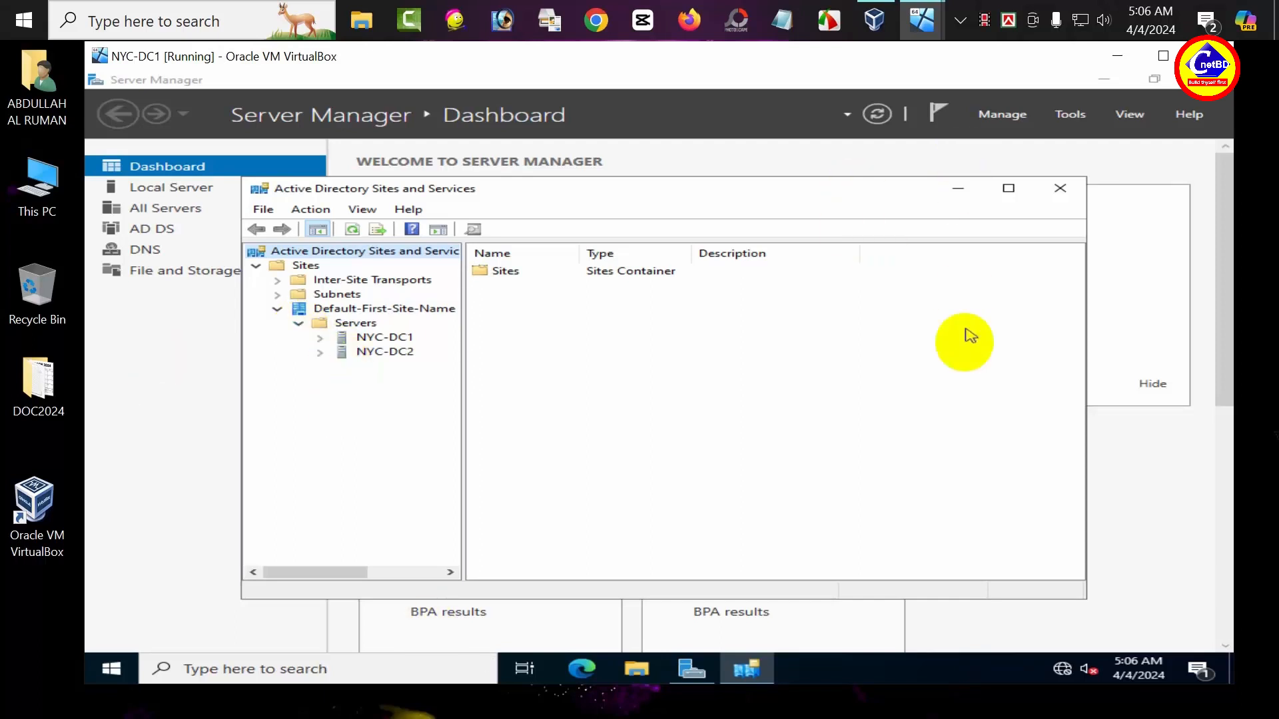
click(1068, 116)
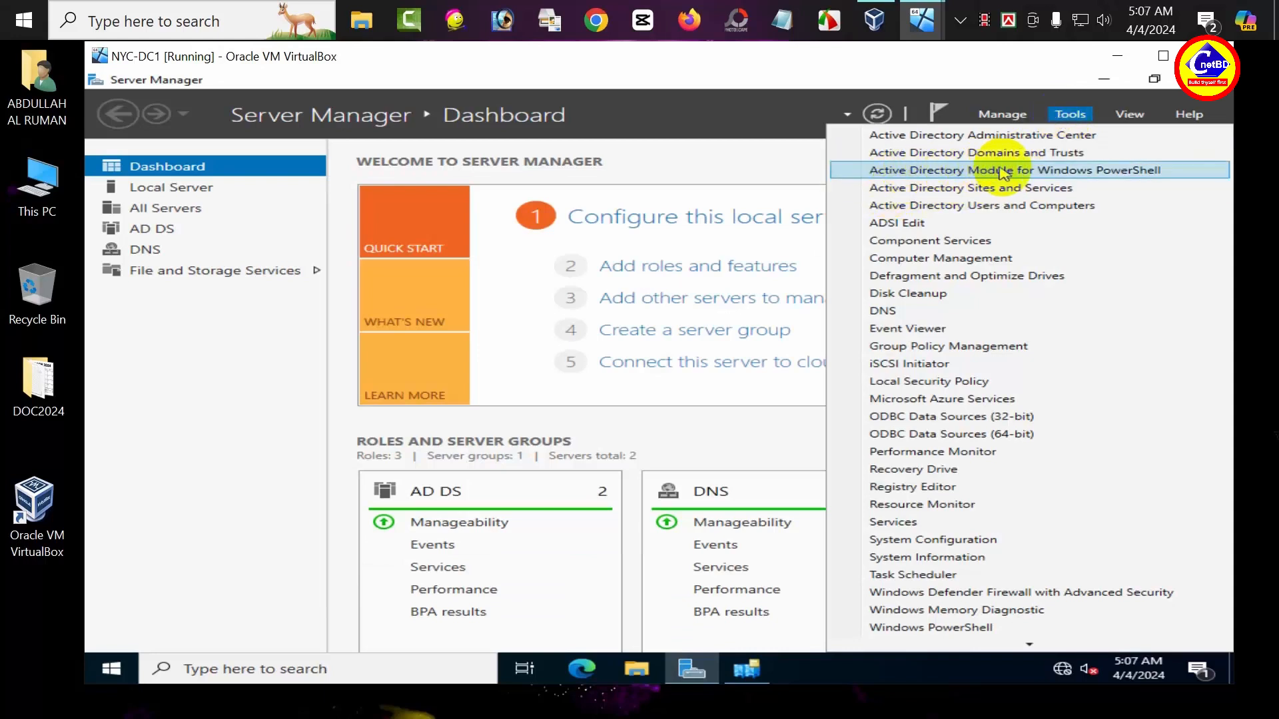
Step: Open the Active Directory PowerShell module, run ntdsutil, then enter 'metadata cleanup'
click(1037, 171)
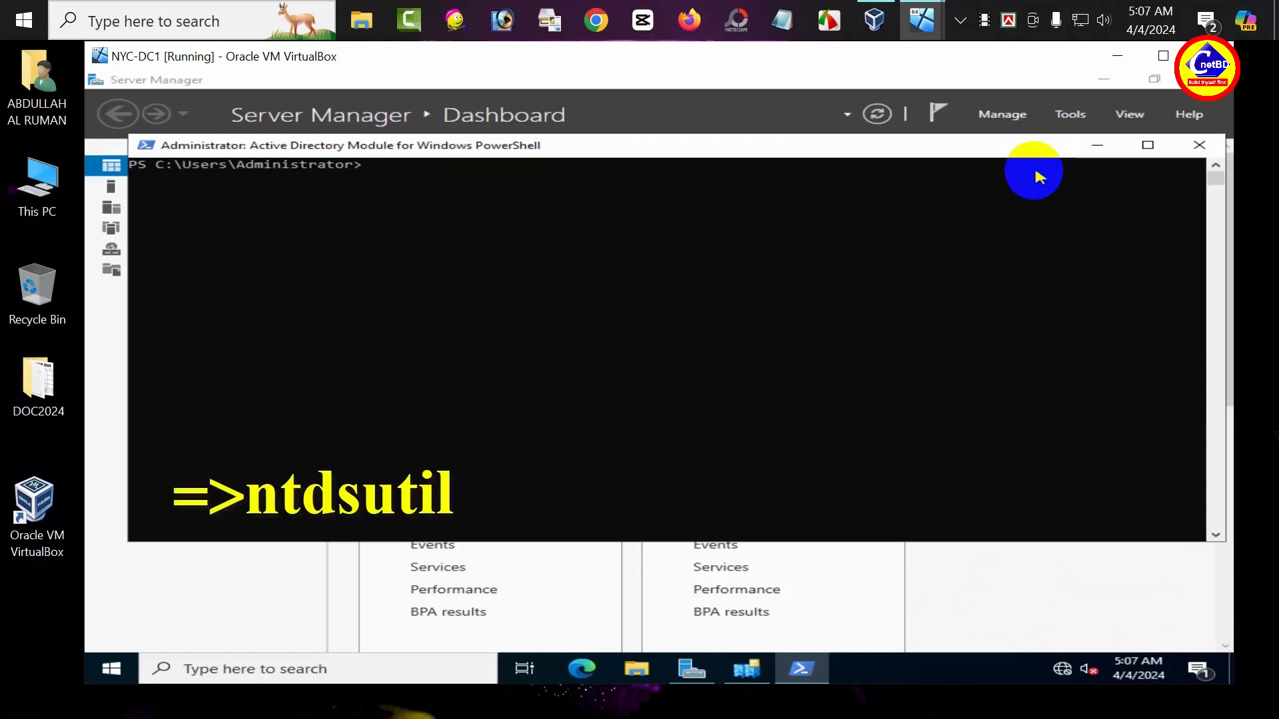
text(ntdsutil)
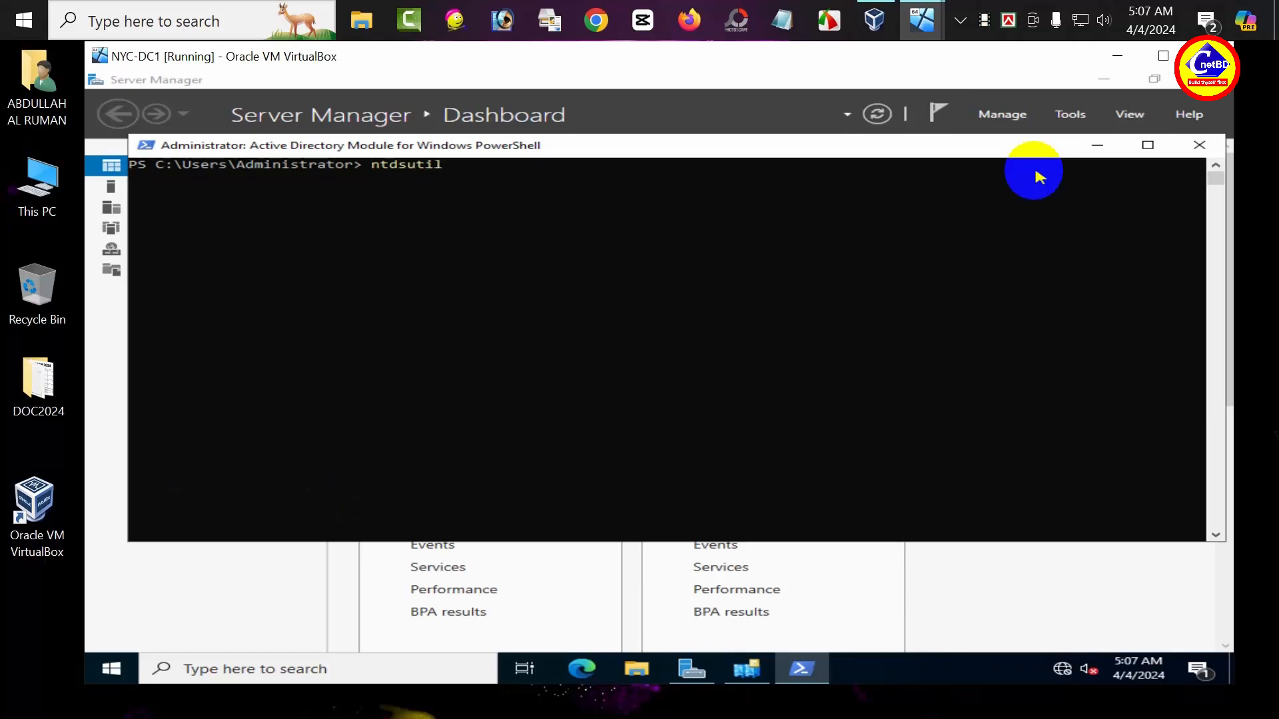
key(Return)
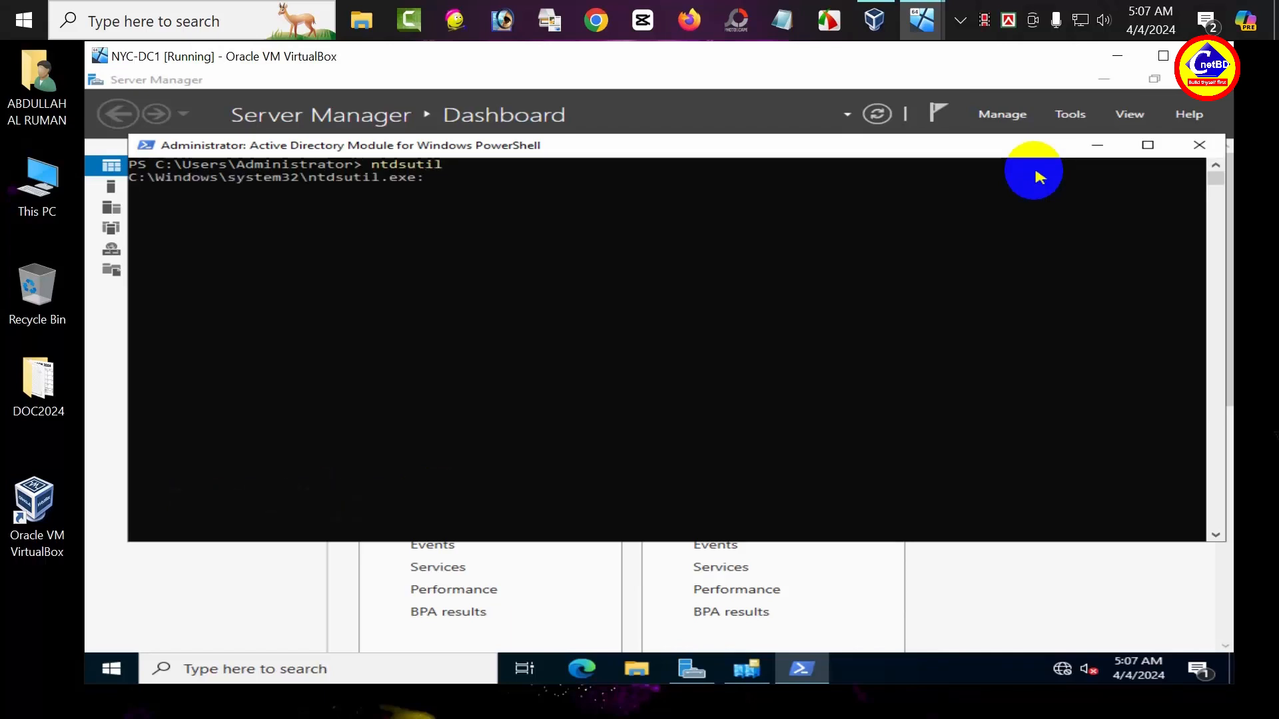
text(metad)
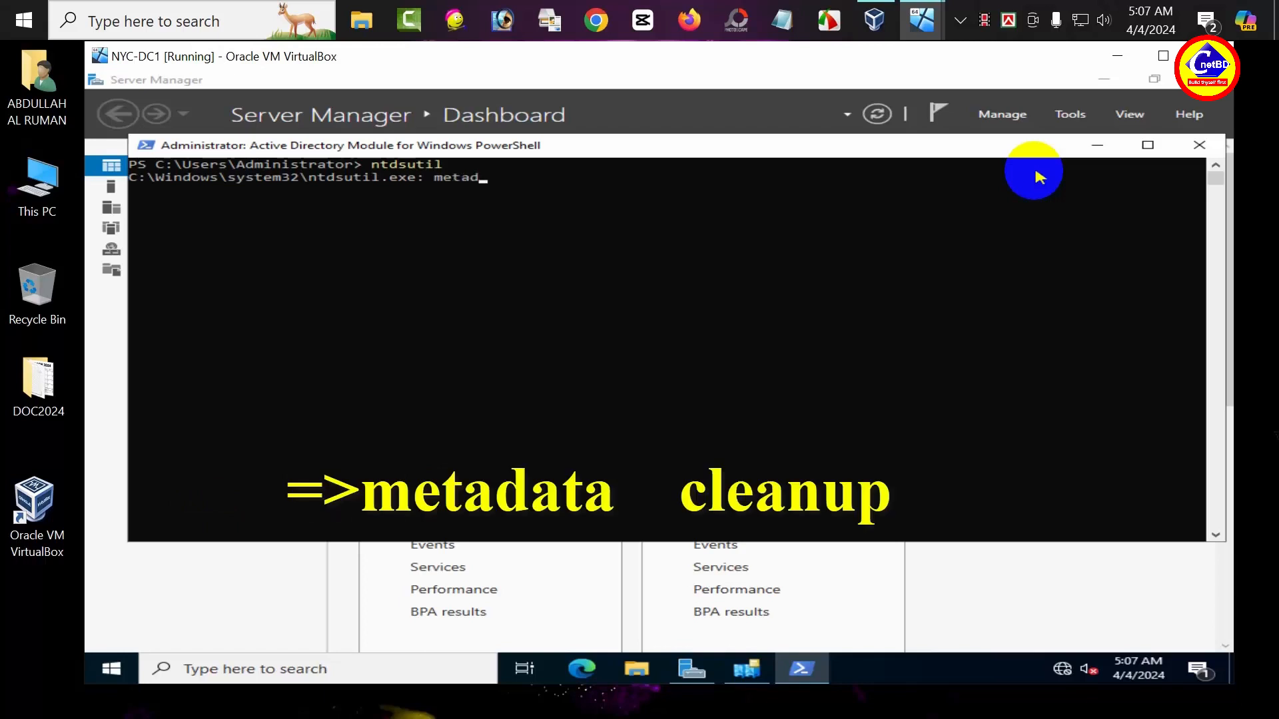
text(ata cleanup)
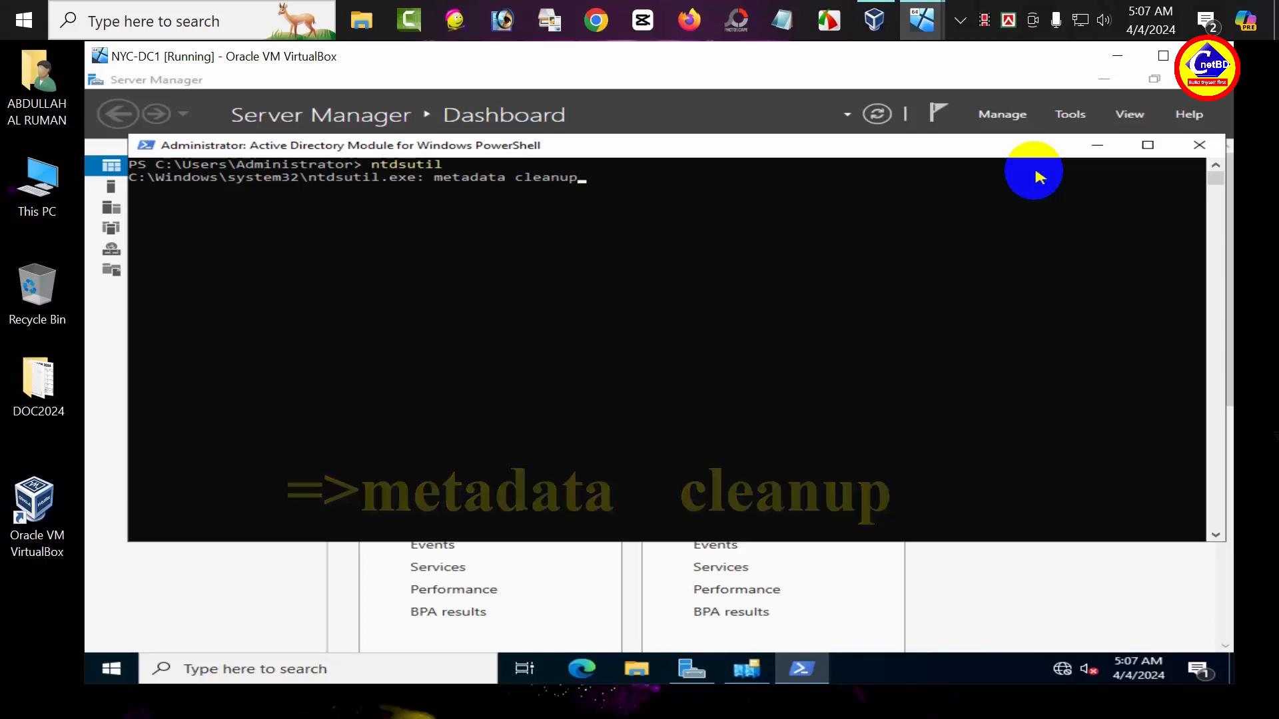
key(Return)
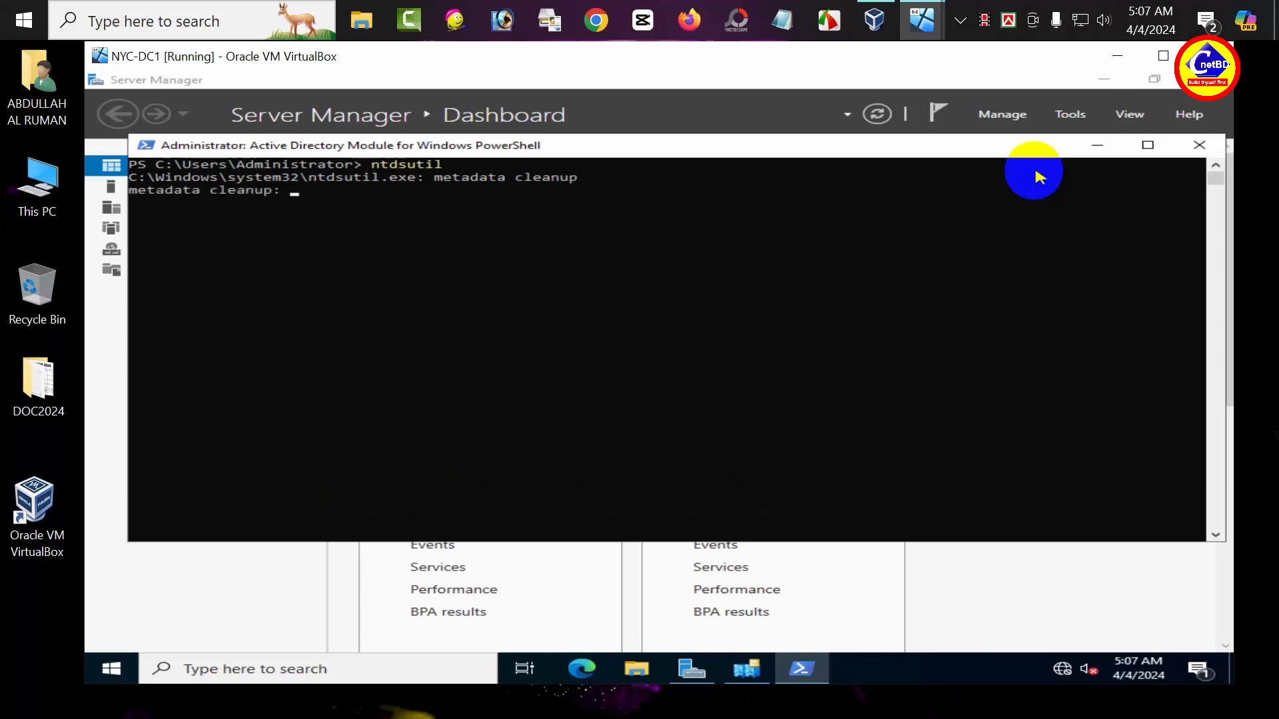
Step: Enter 'remove selected server cn=nyc-dc2,cn=servers,cn=default-first-site-name,cn=sites,cn=configuration,dc=', correcting the typo
text(re)
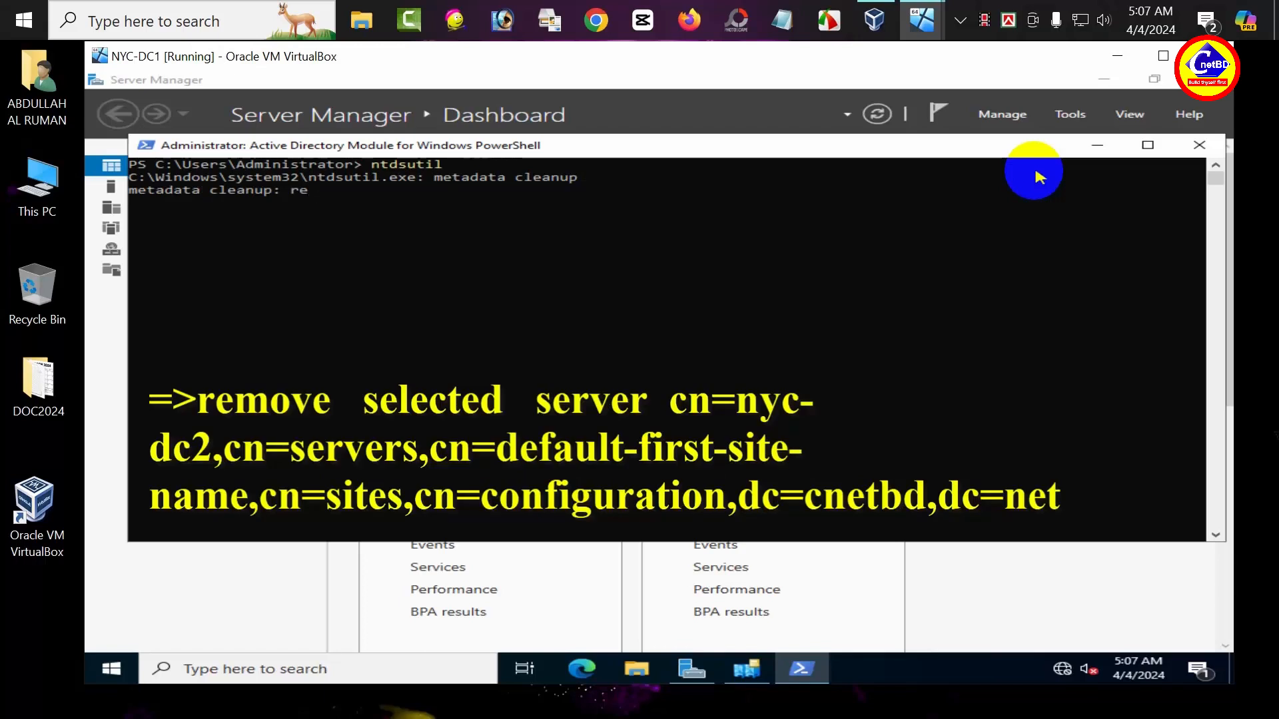
text(move selected )
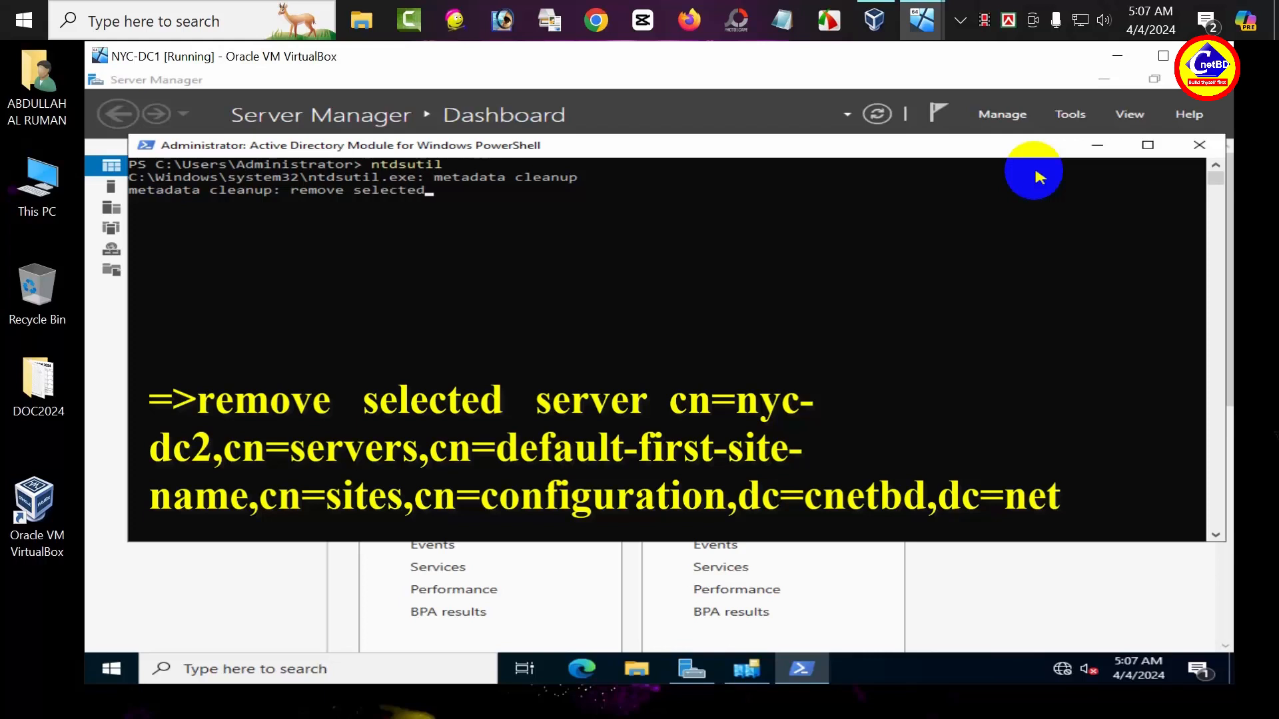
text(server cn=nyc-dc2,cn=)
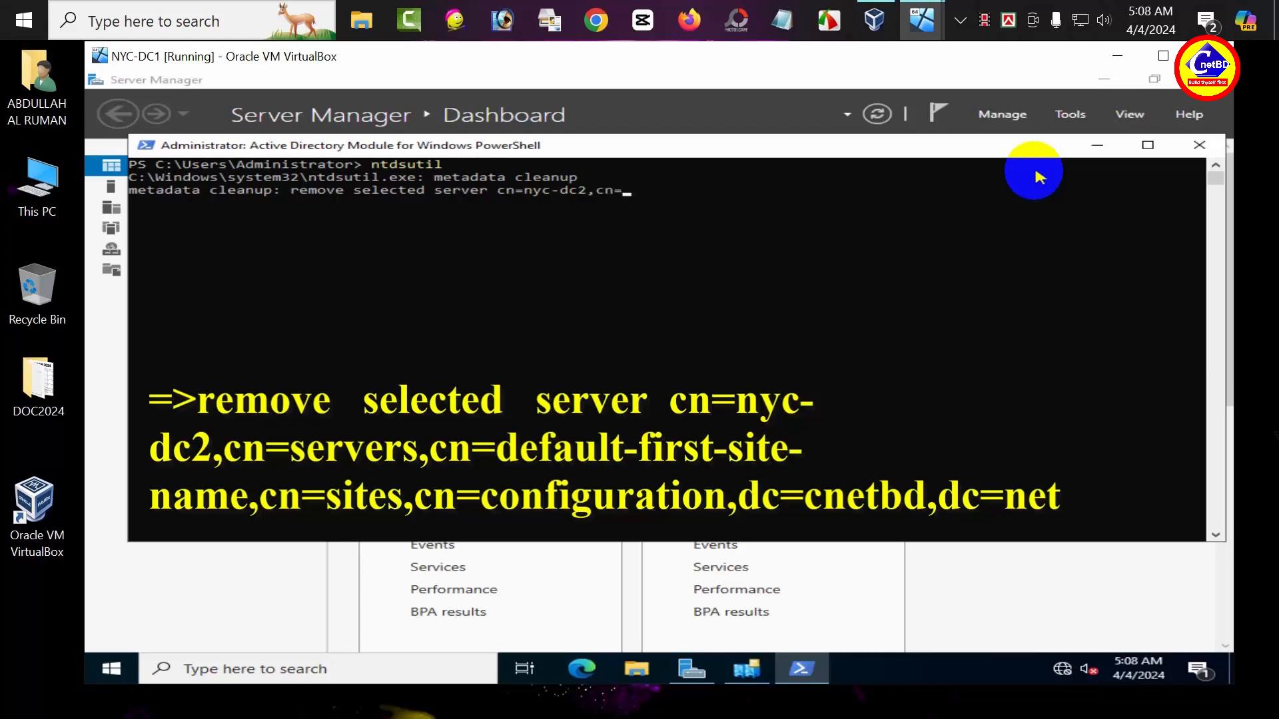
text(servers,cn=defaulk)
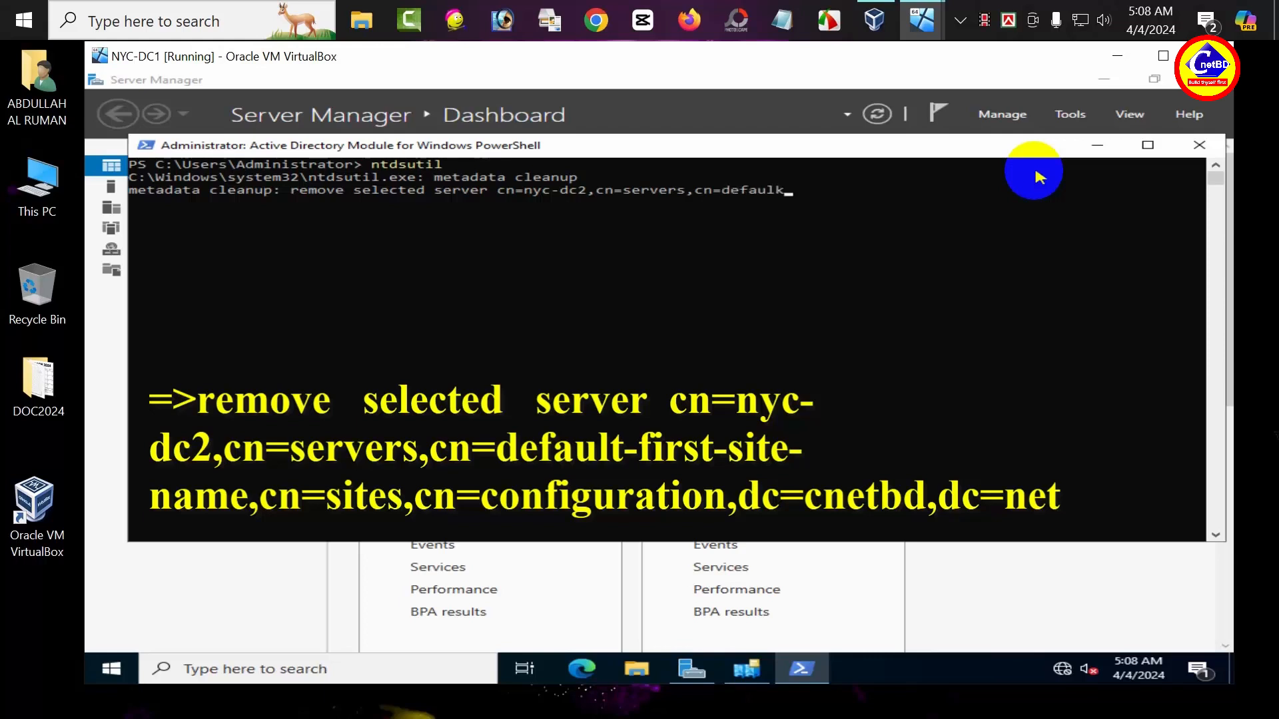
key(BackSpace)
text(-first-site-name,cn=)
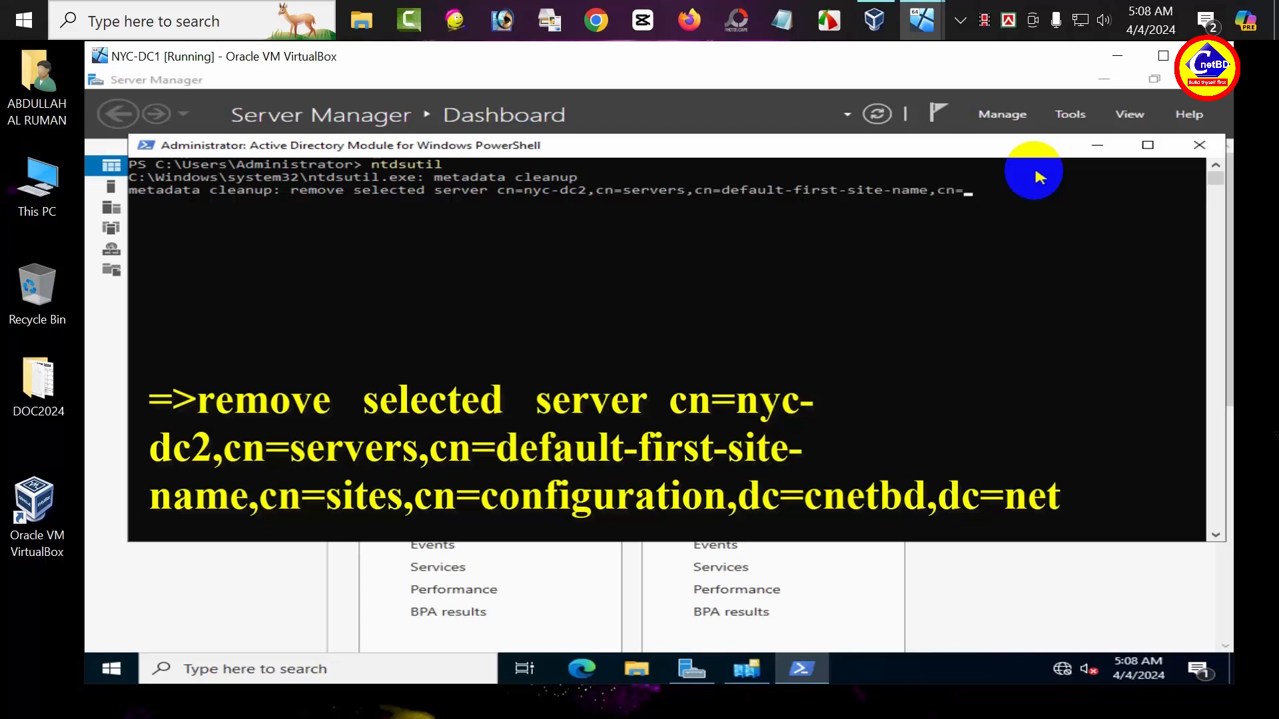
text(sites,cn=configuration)
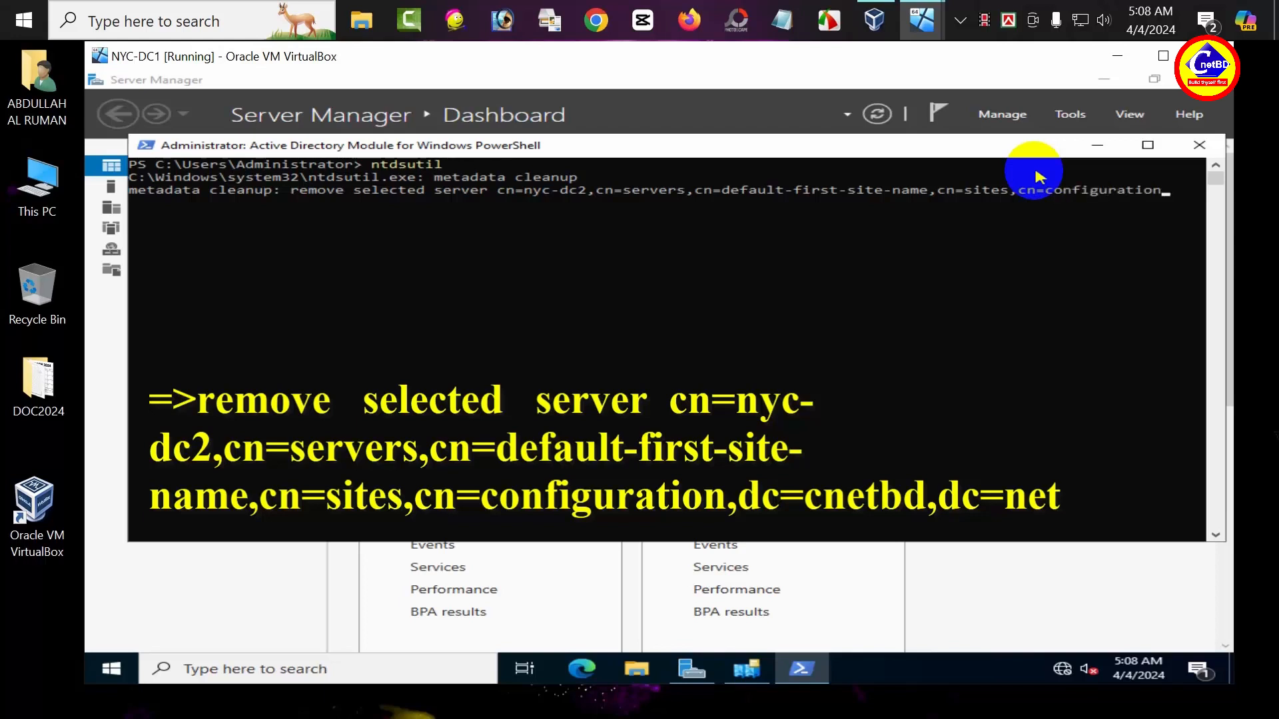
text(,dc=)
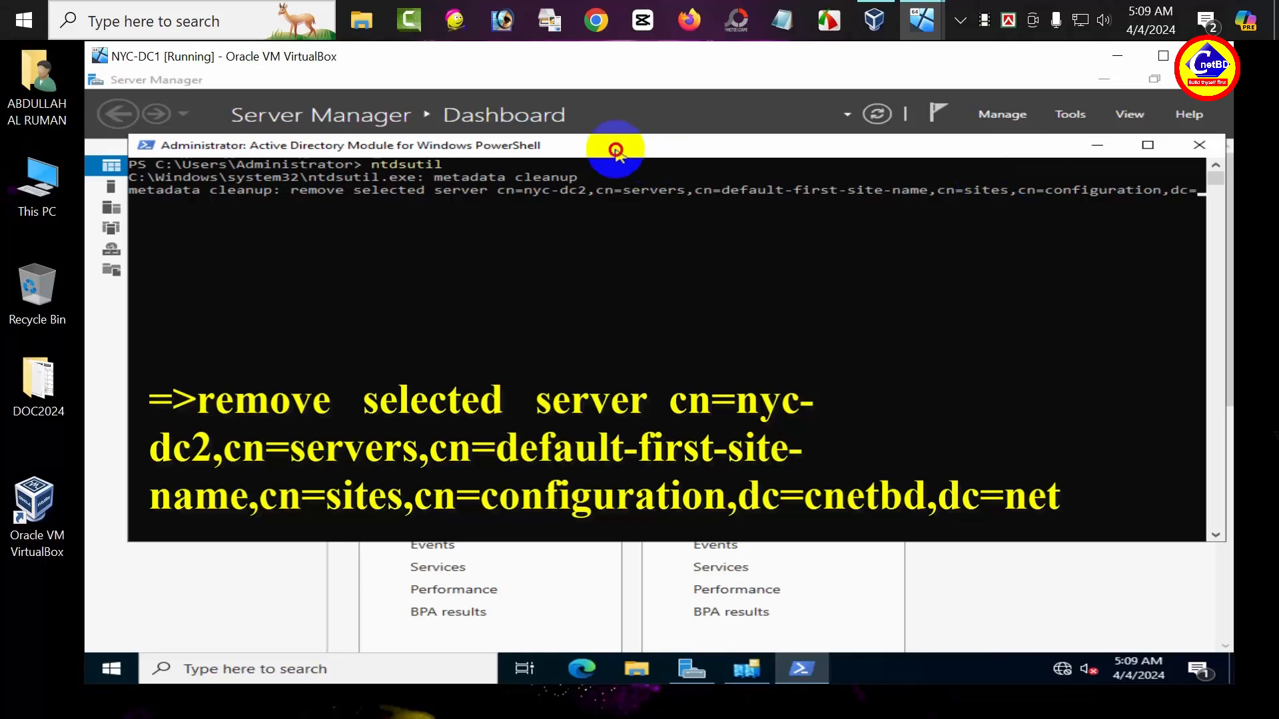
Step: Complete the nyc-dc2 removal command with 'cnetbd,dc=net' and run it
mouse_move(613, 149)
mouse_down()
mouse_move(542, 158)
mouse_move(632, 146)
mouse_up()
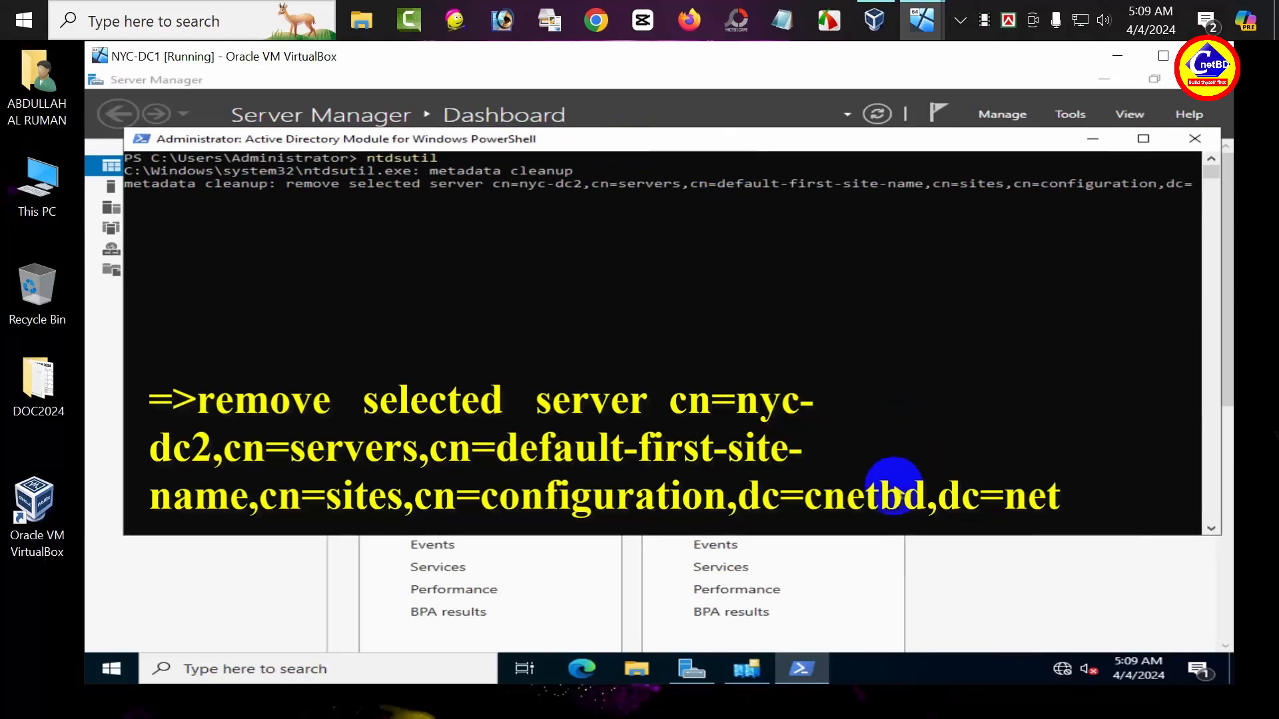
text(cnetbd,dc=net)
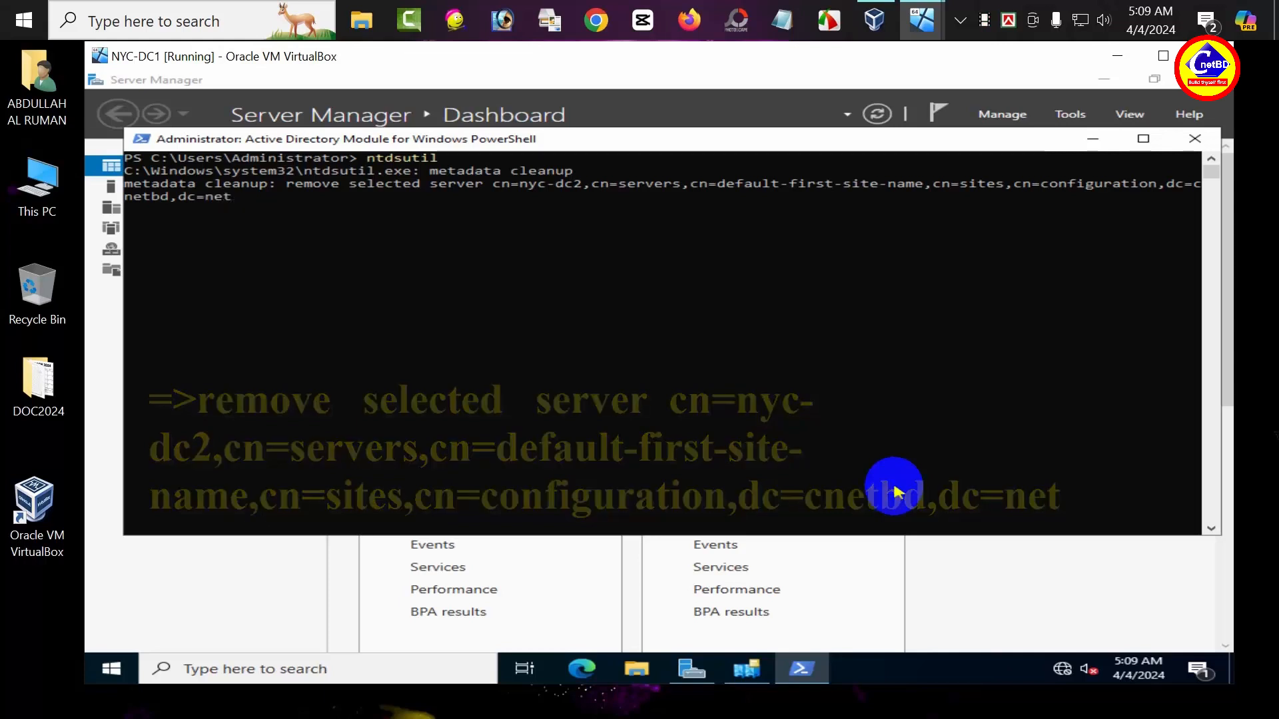
key(Return)
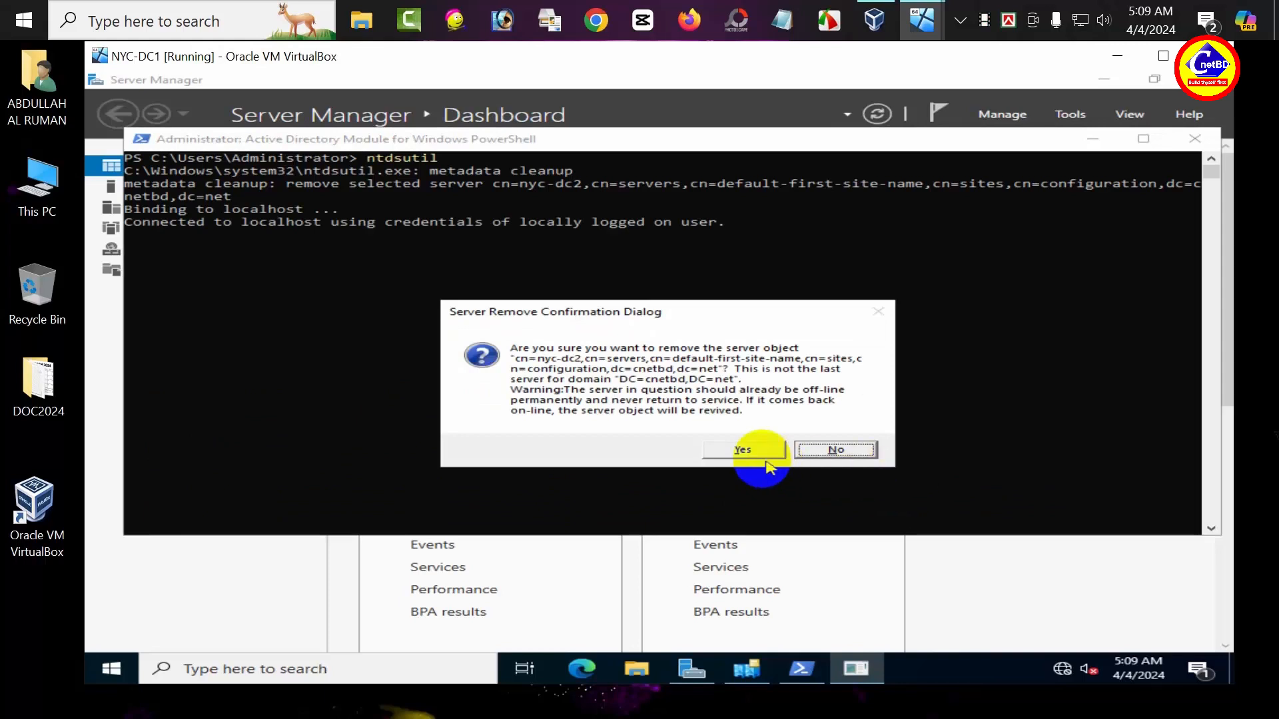
Step: Confirm the nyc-dc2 server removal, then quit metadata cleanup and ntdsutil
click(741, 451)
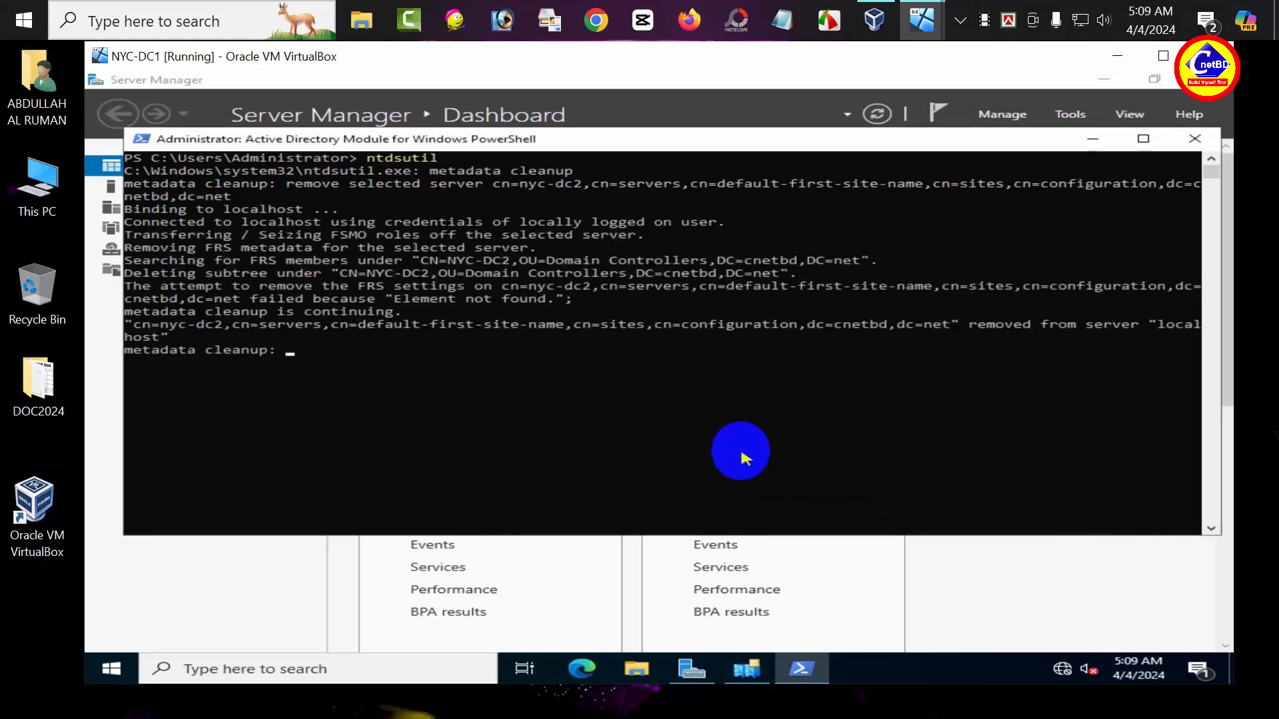
text(quit)
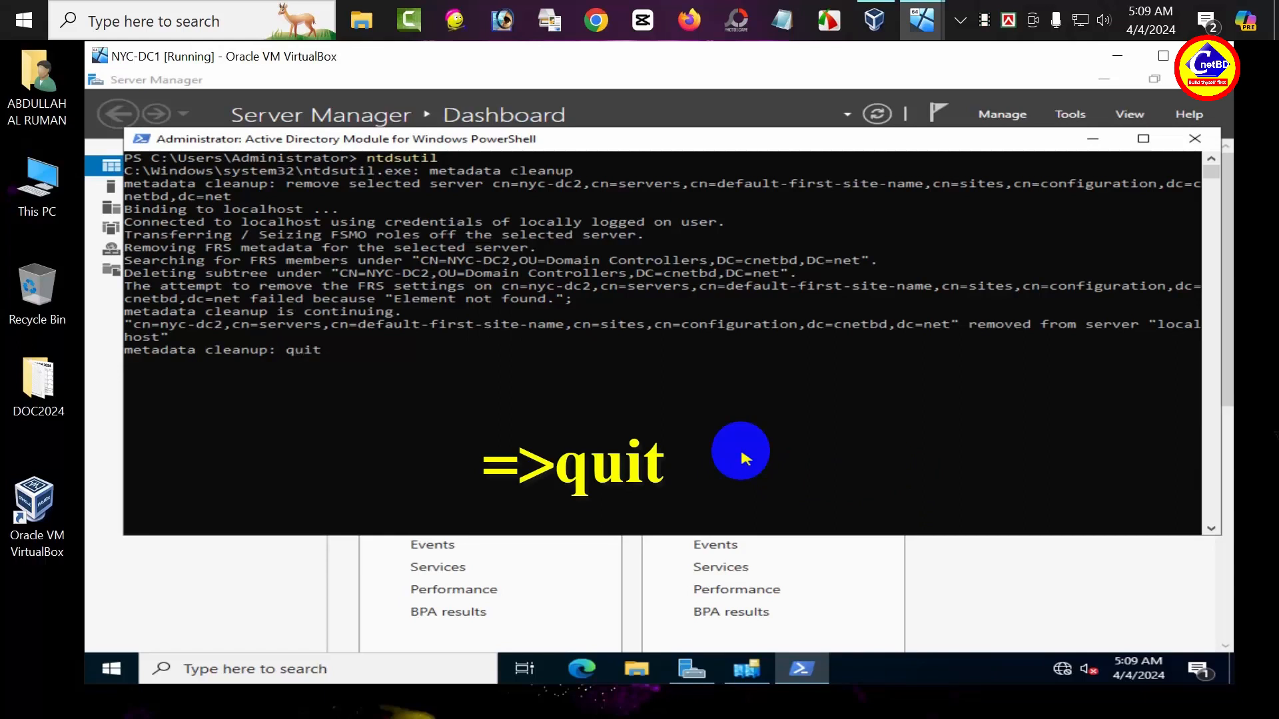
key(Return)
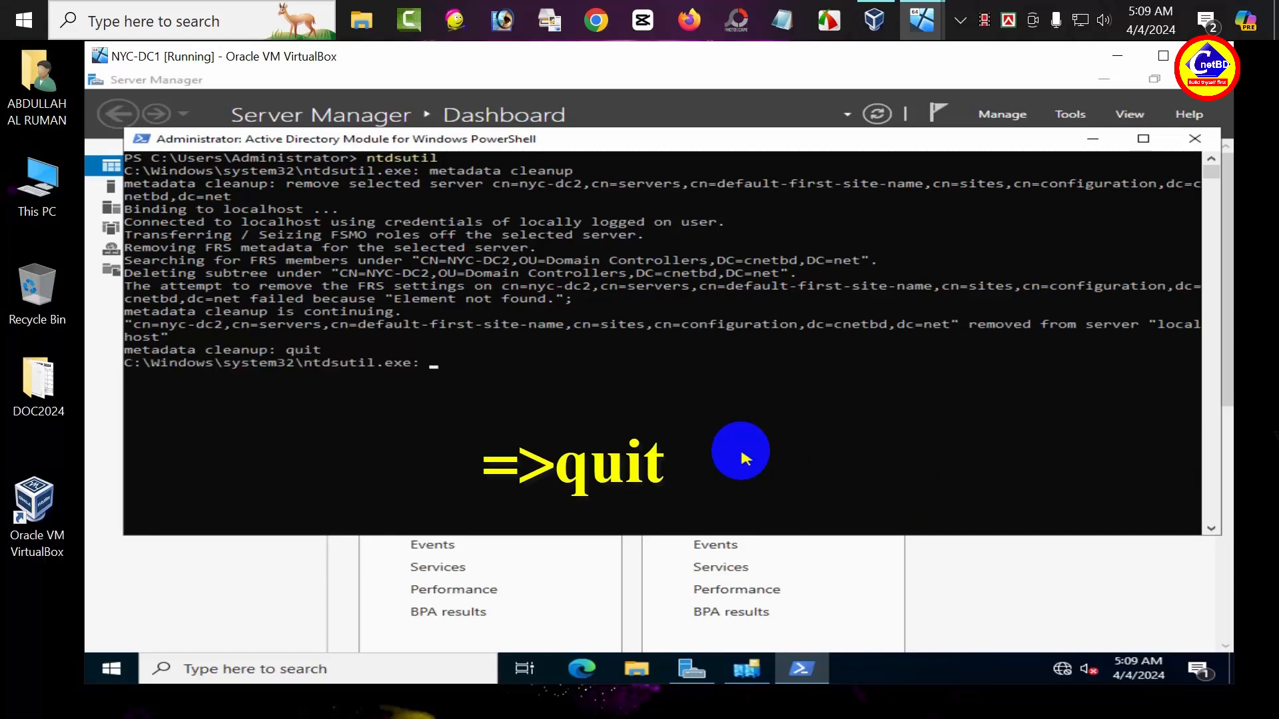
text(quit)
key(Return)
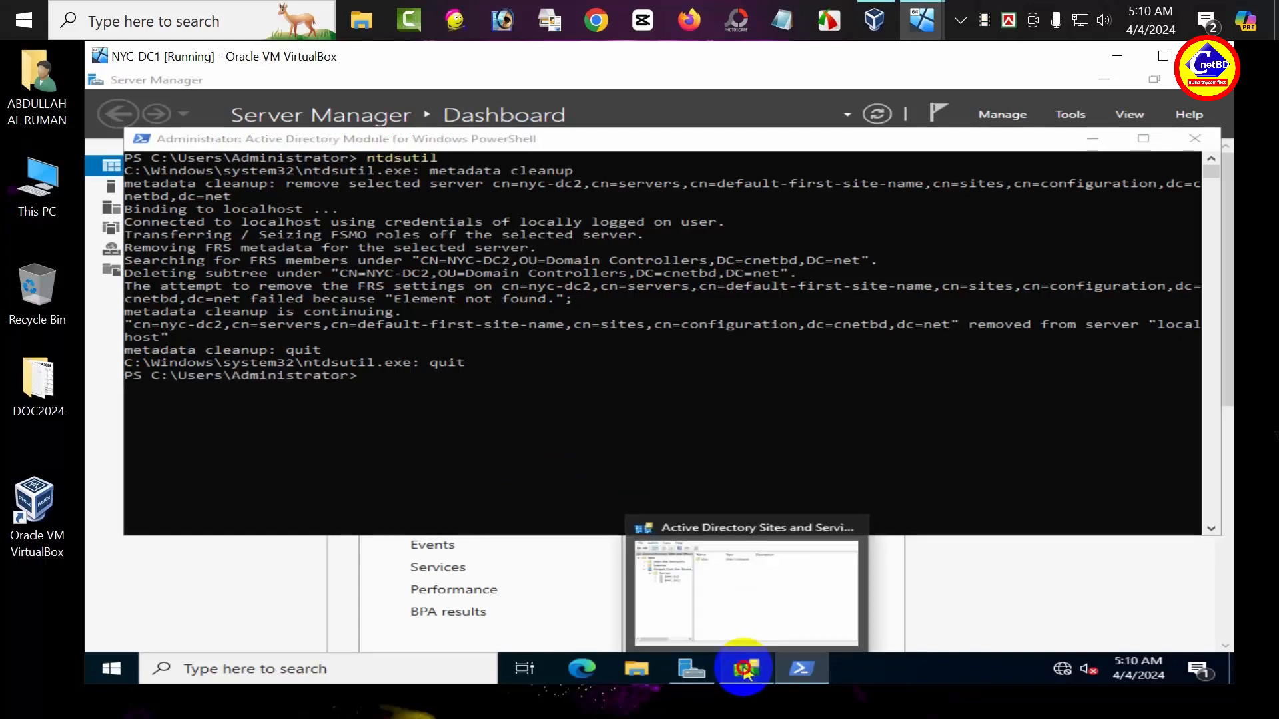
Step: Refresh Sites and Services and expand Sites > Default-First-Site-Name > Servers
click(746, 669)
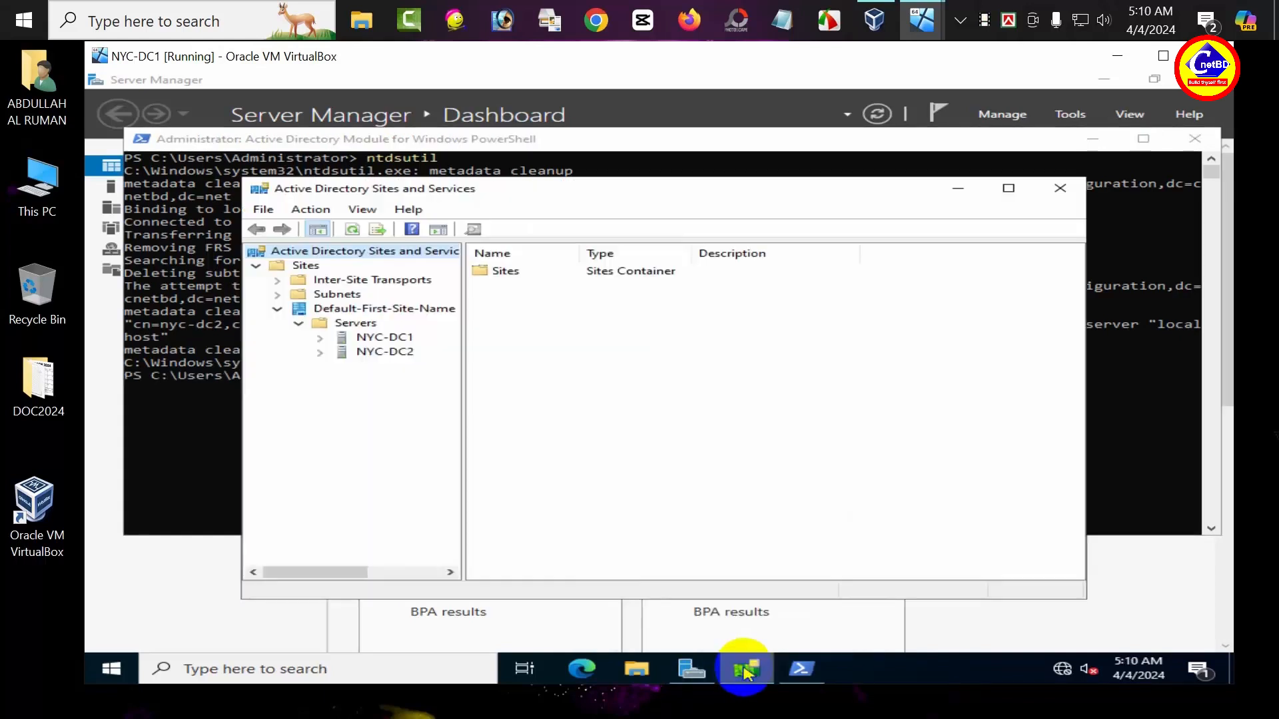
click(355, 230)
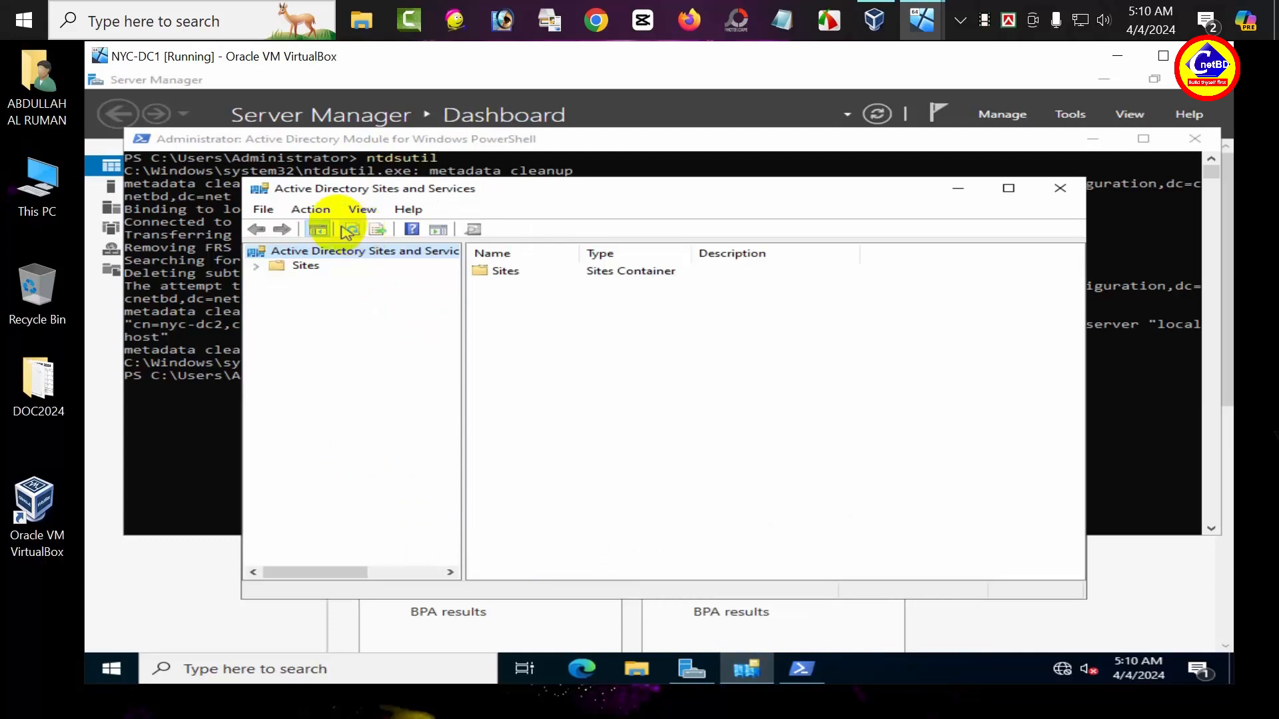
click(325, 212)
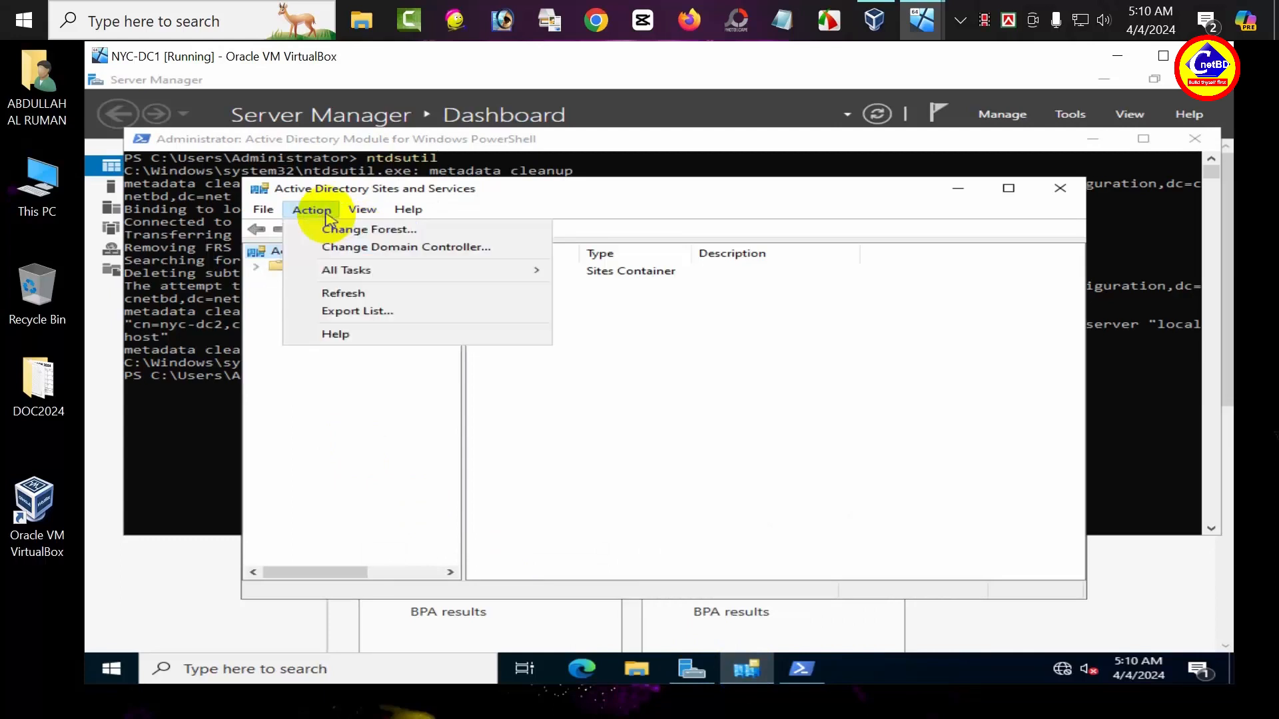
click(324, 292)
click(257, 266)
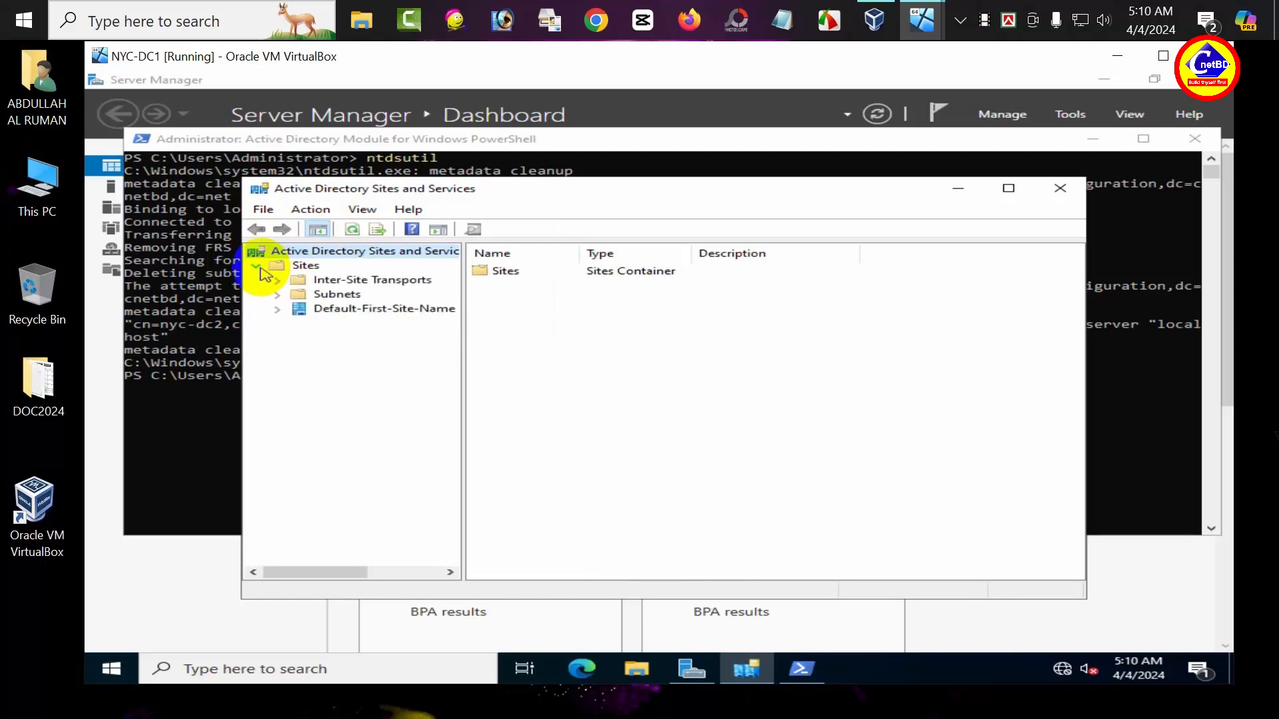
click(277, 310)
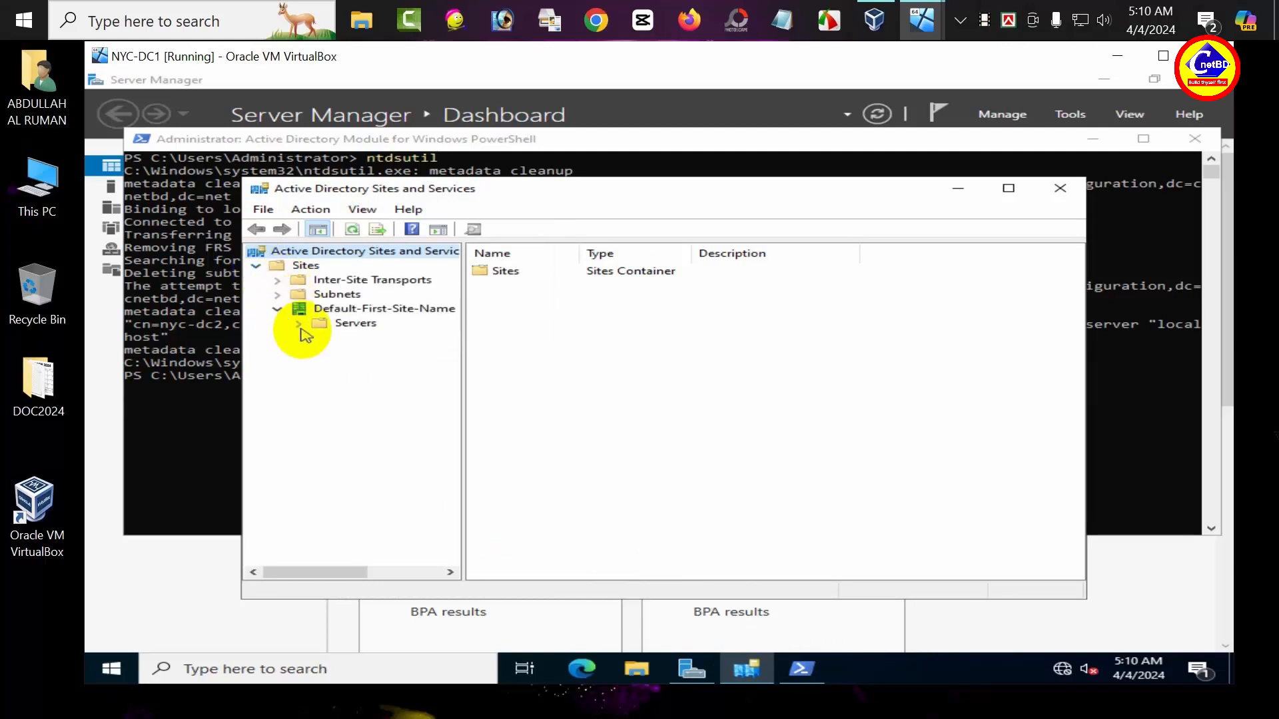
click(299, 324)
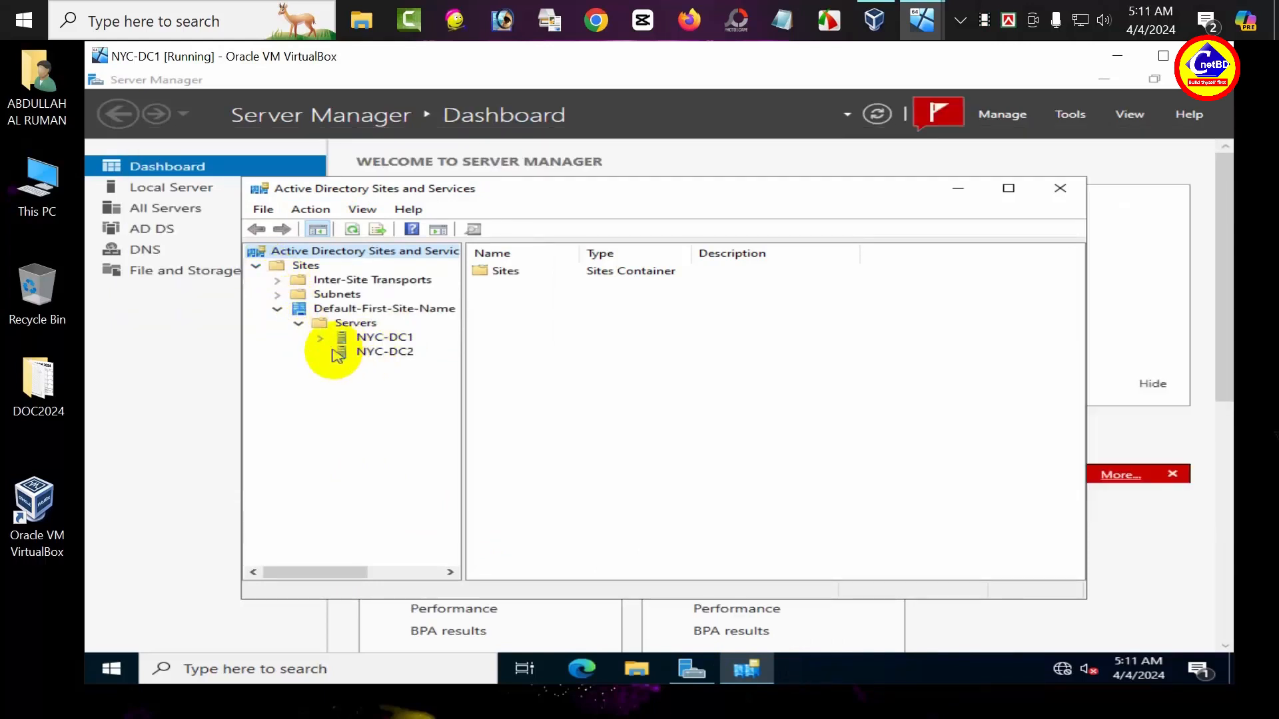
click(320, 339)
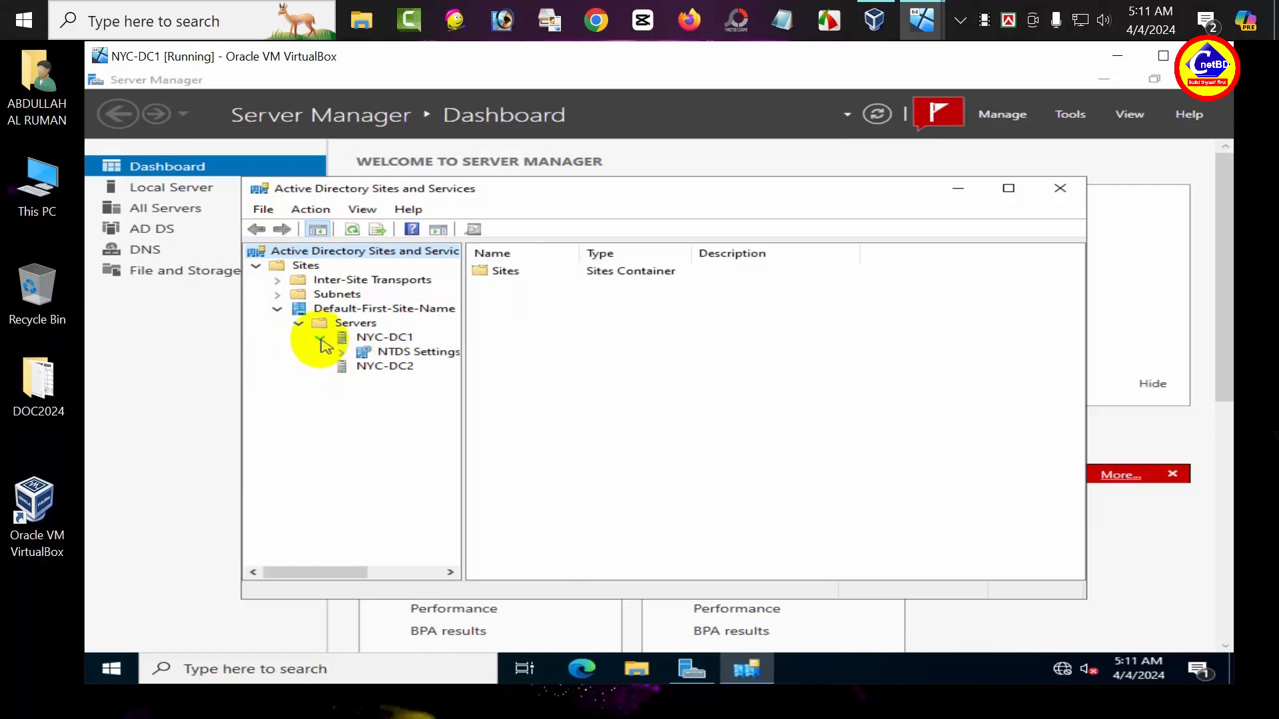
Step: Delete the NYC-DC2 server object and confirm the deletion
click(343, 367)
right_click(346, 366)
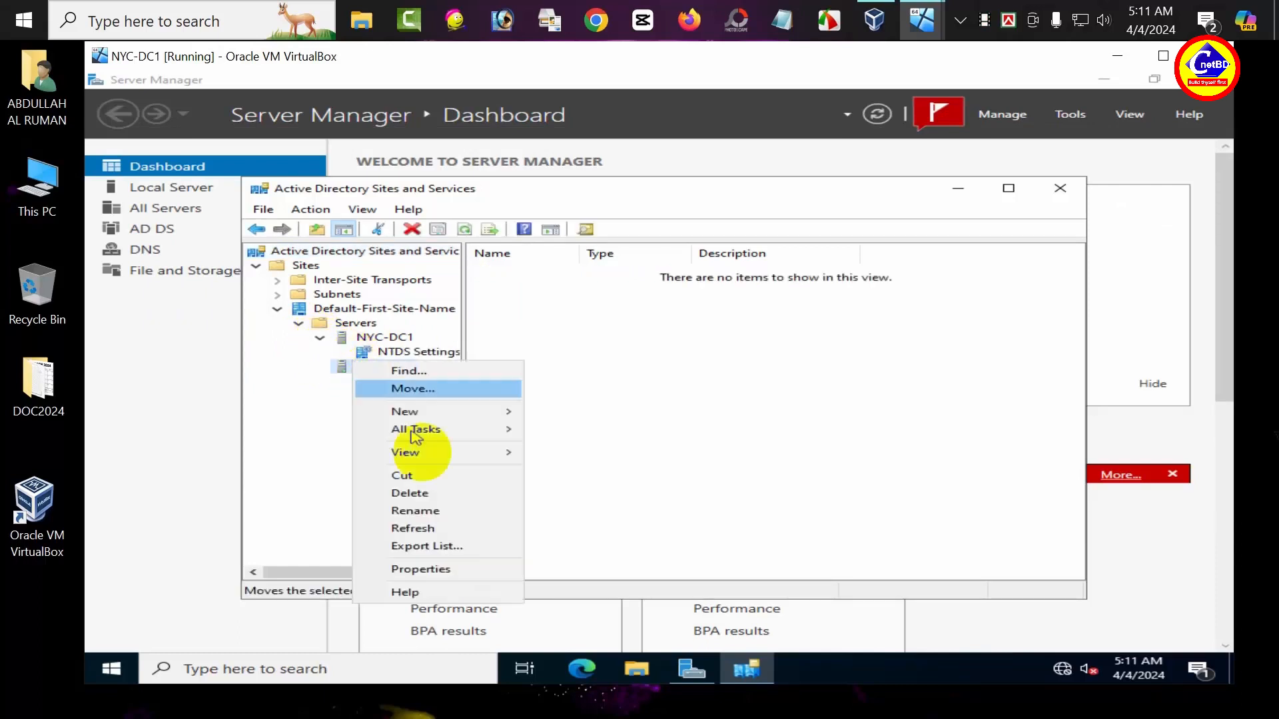
click(431, 495)
click(729, 427)
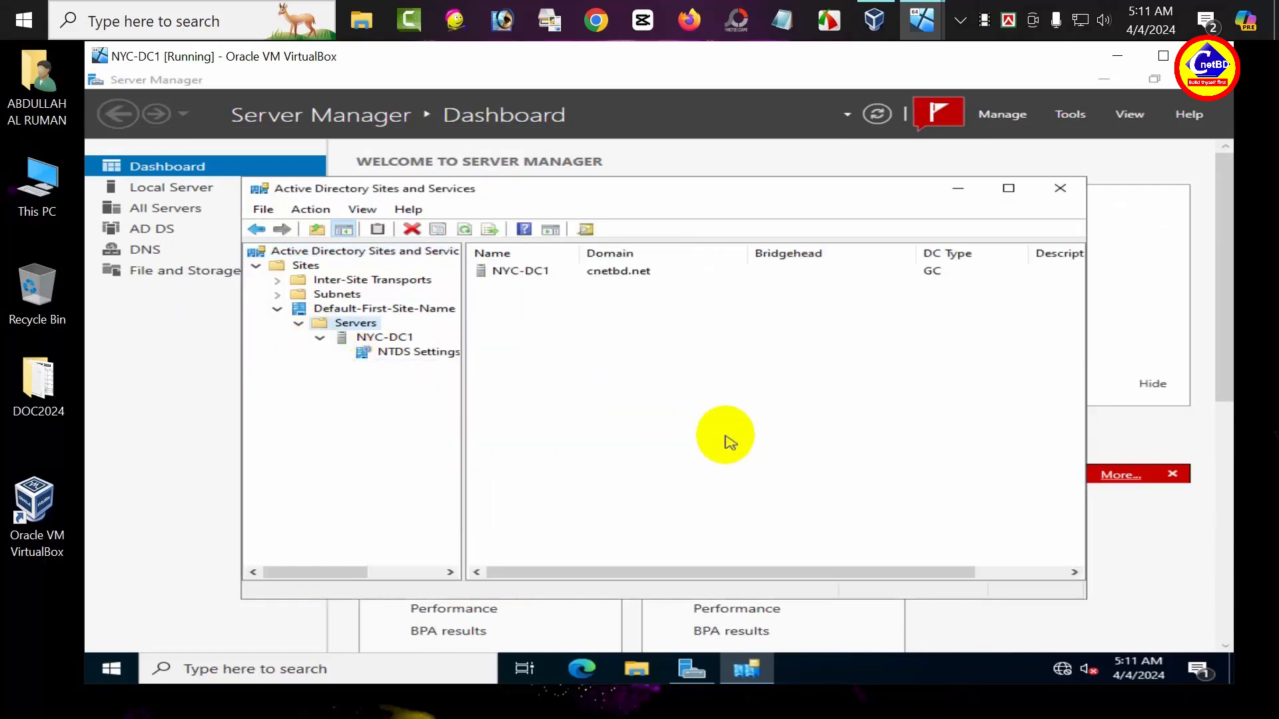